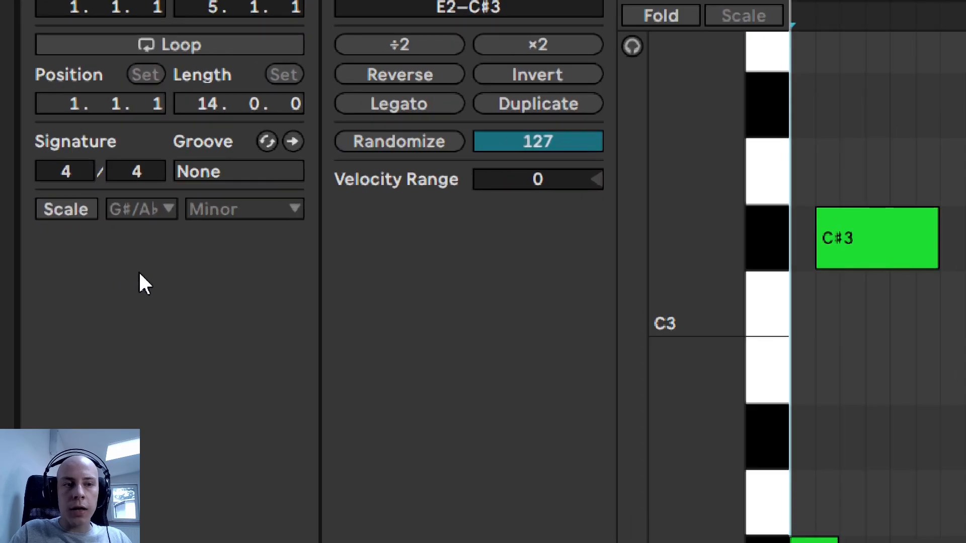
# - Turn on G#/Ab Minor scale highlighting for the MIDI clip and play back its note pattern
pyautogui.click(63, 212)
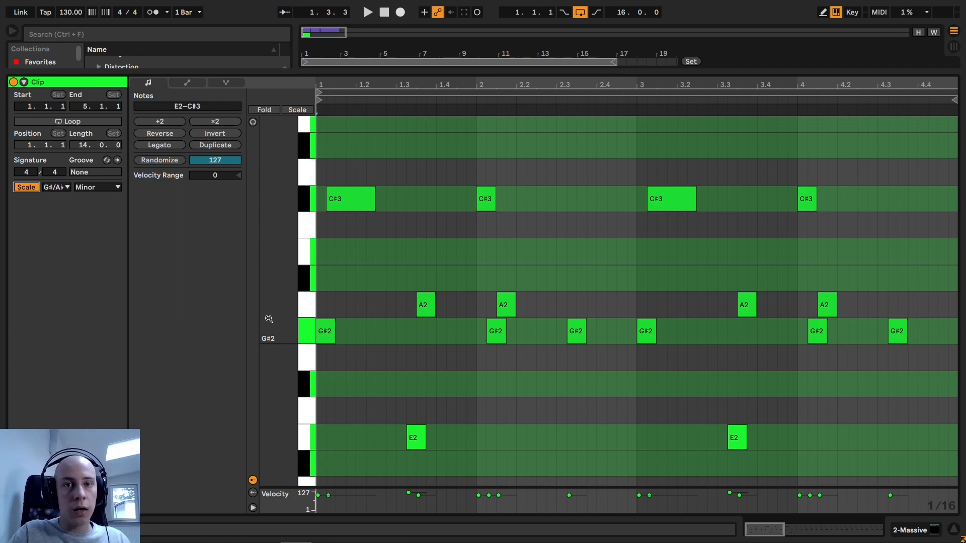
pyautogui.press('space')
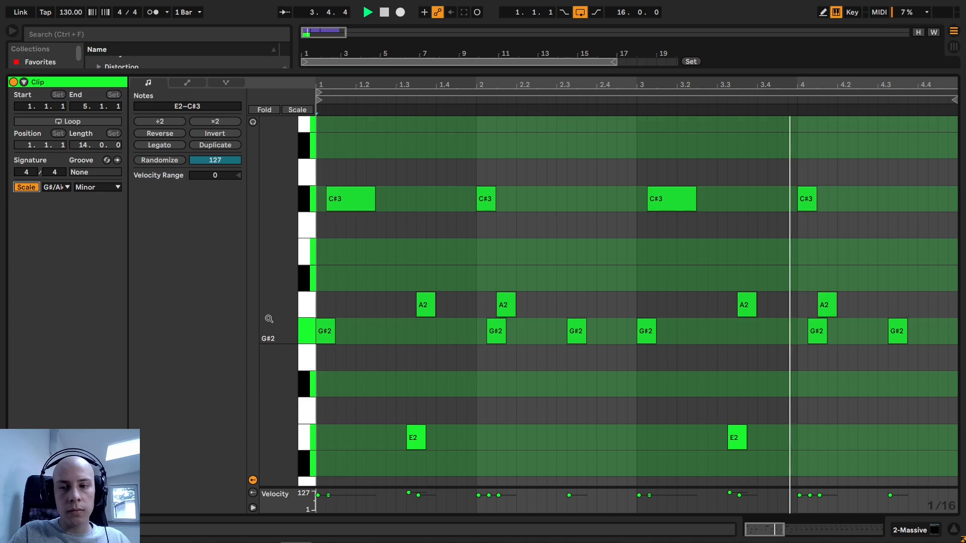
pyautogui.press('space')
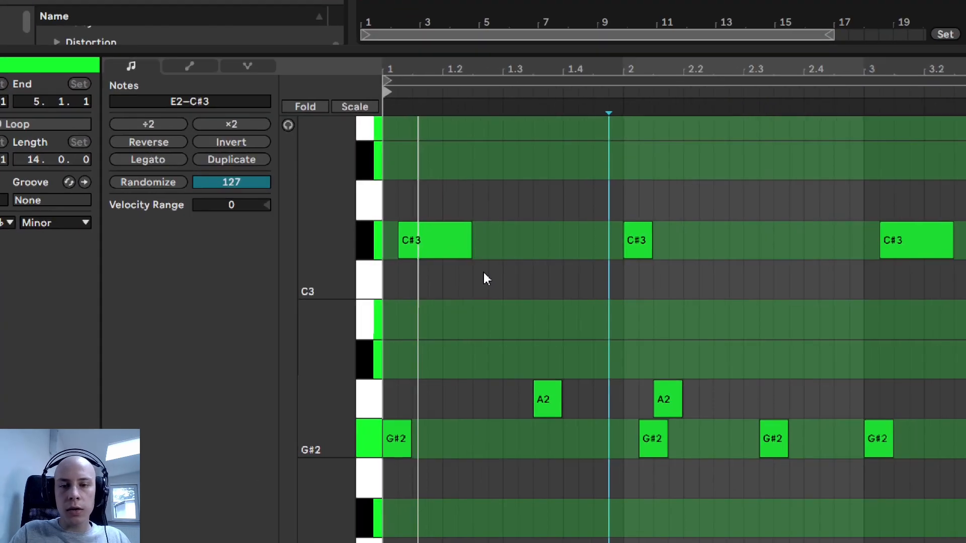
pyautogui.moveTo(388, 91); pyautogui.dragTo(597, 91)
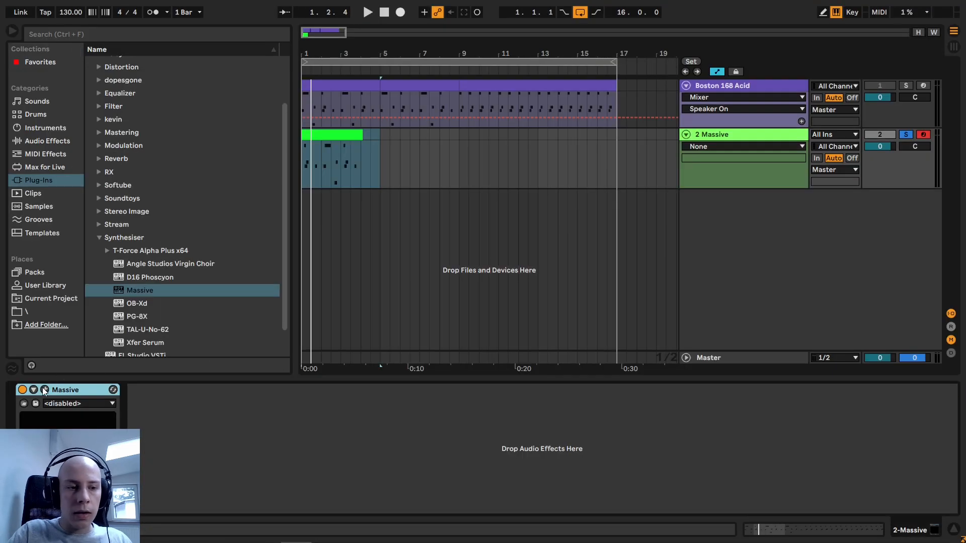
# - Open the Massive synth on the second track and set its voicing mode to Monophon
pyautogui.click(45, 390)
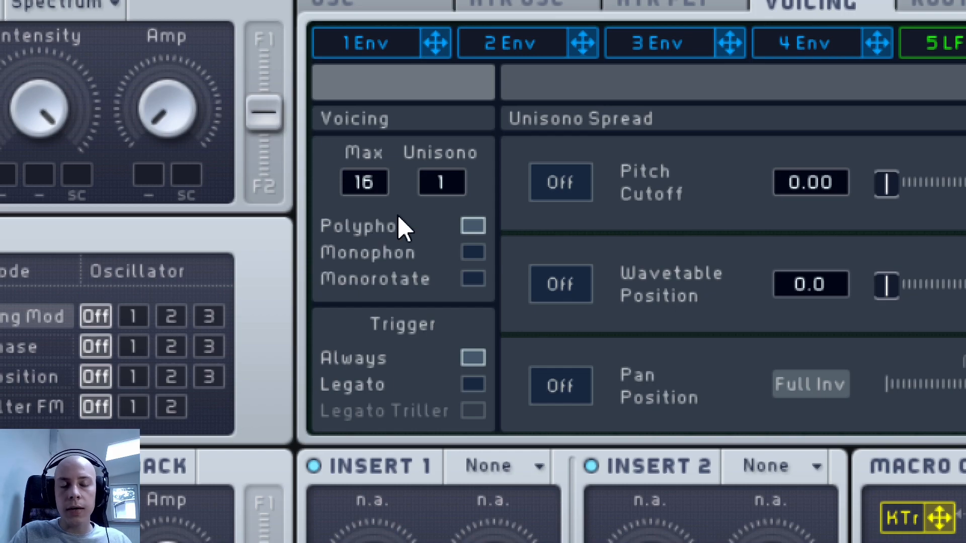
pyautogui.click(471, 253)
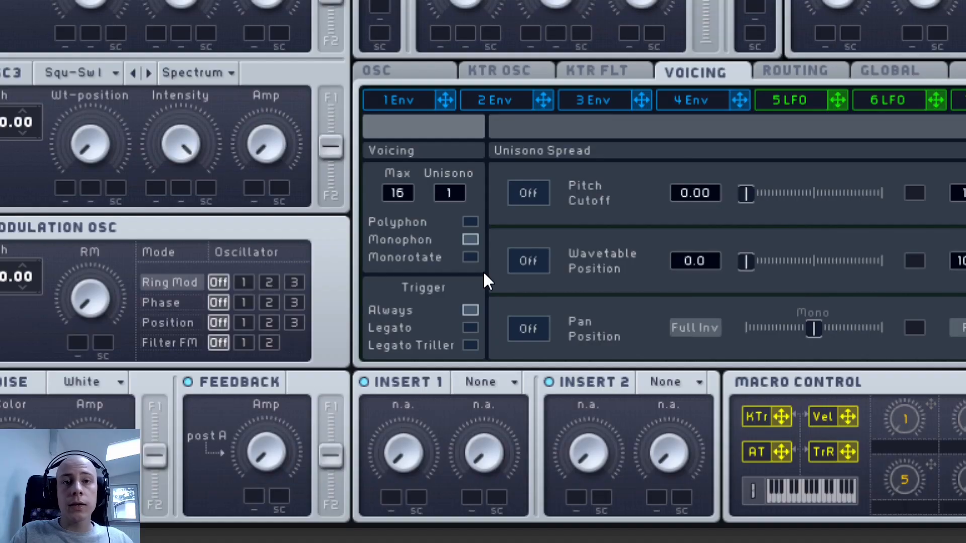
# - Set the oscillator glide time slightly below the midpoint and play the clip to hear the pitch glide
pyautogui.click(387, 70)
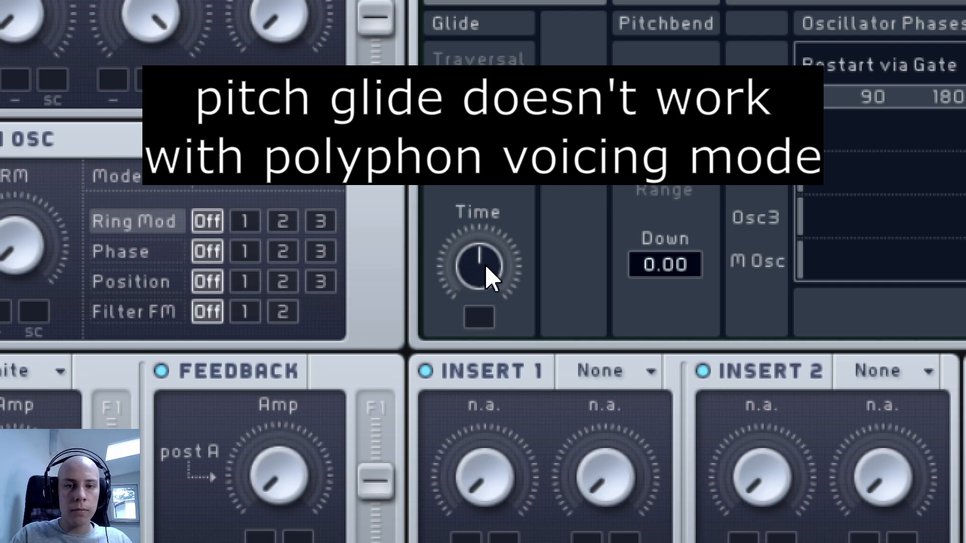
pyautogui.moveTo(484, 264); pyautogui.dragTo(595, 279)
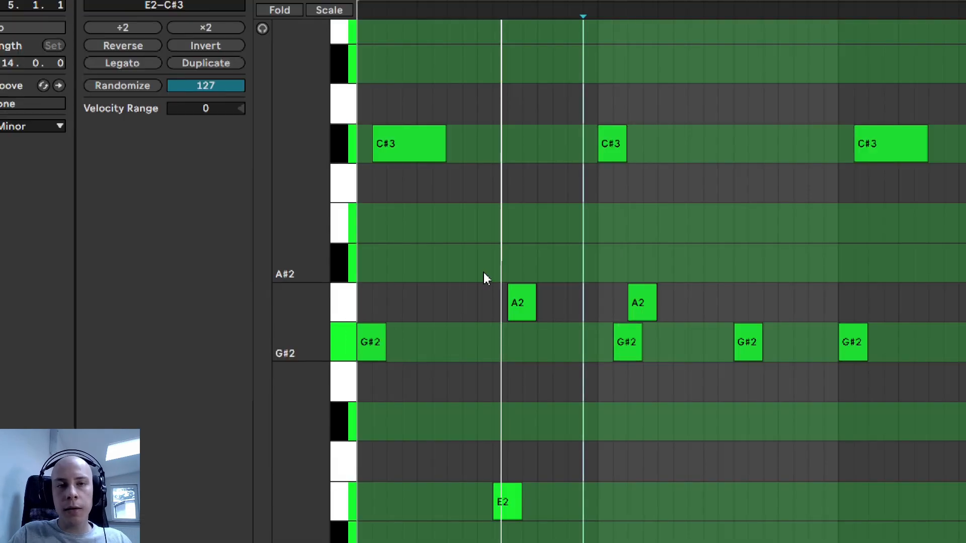
pyautogui.press('space')
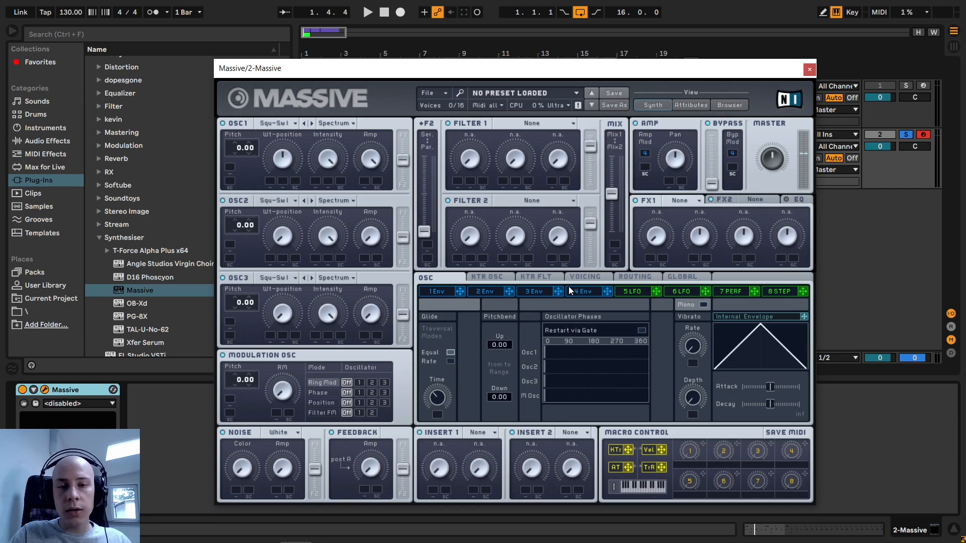
# - Set Massive's voicing trigger to Legato, keeping Monophon mode, and close the synth window
pyautogui.click(585, 277)
pyautogui.click(428, 360)
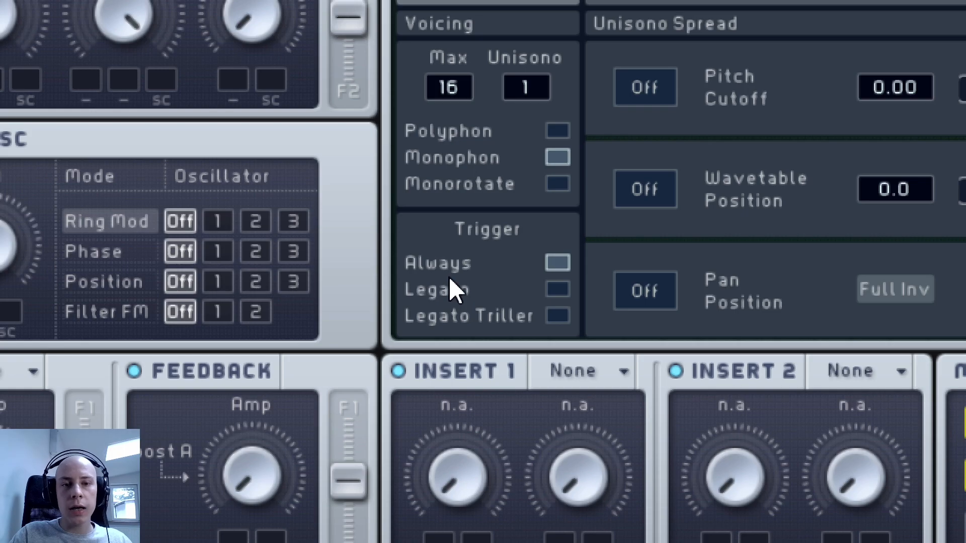
pyautogui.click(557, 290)
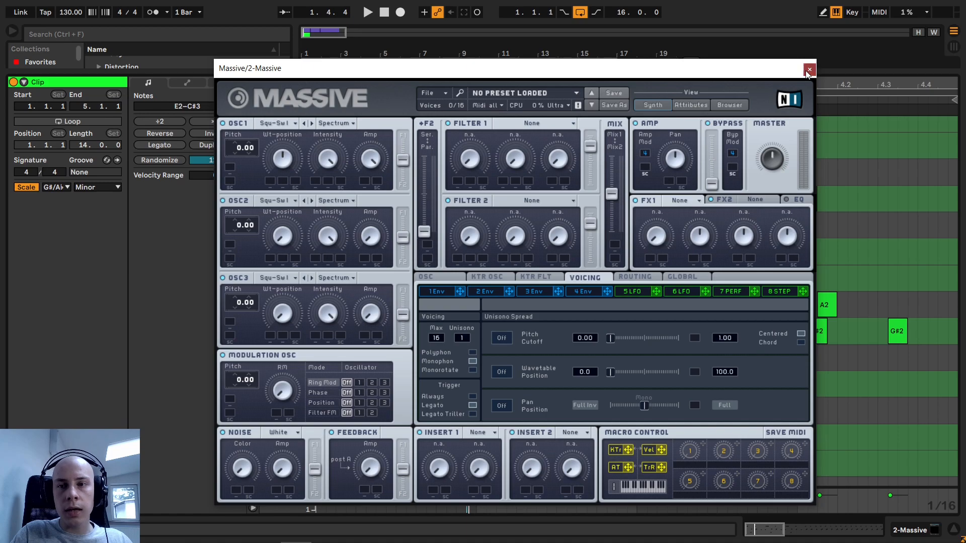
pyautogui.click(808, 69)
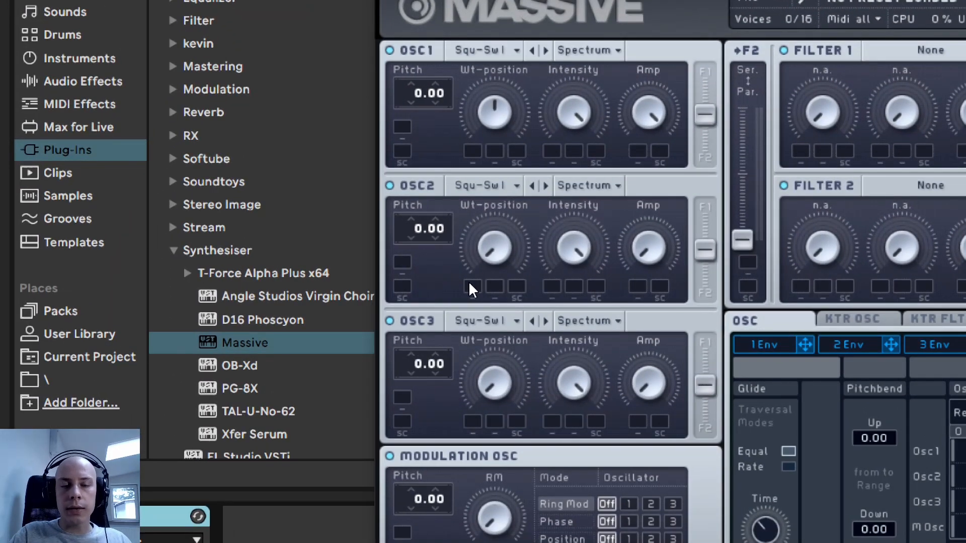
# - Switch off oscillators 2 and 3, raise OSC1's Wt-position to maximum and route OSC1 fully to F1
pyautogui.click(390, 321)
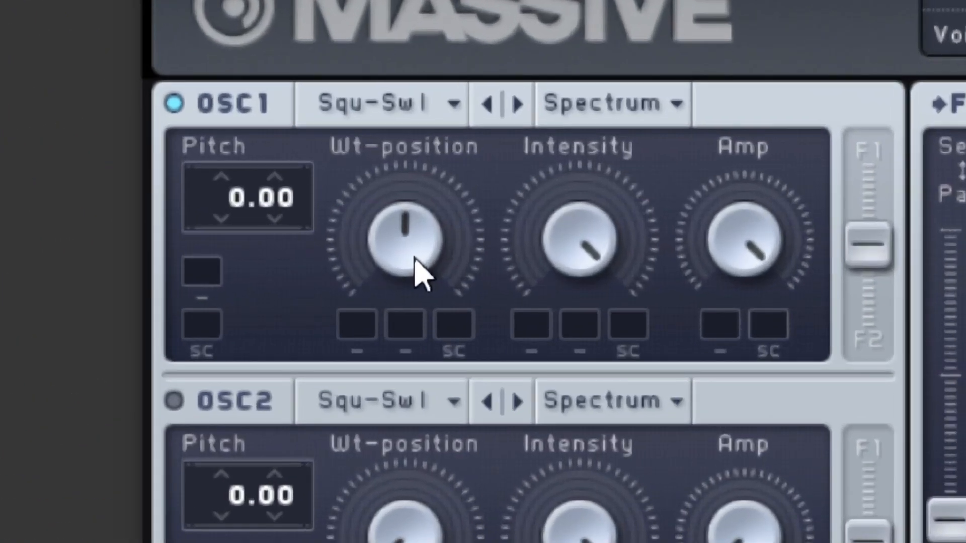
pyautogui.moveTo(415, 259); pyautogui.dragTo(483, 23)
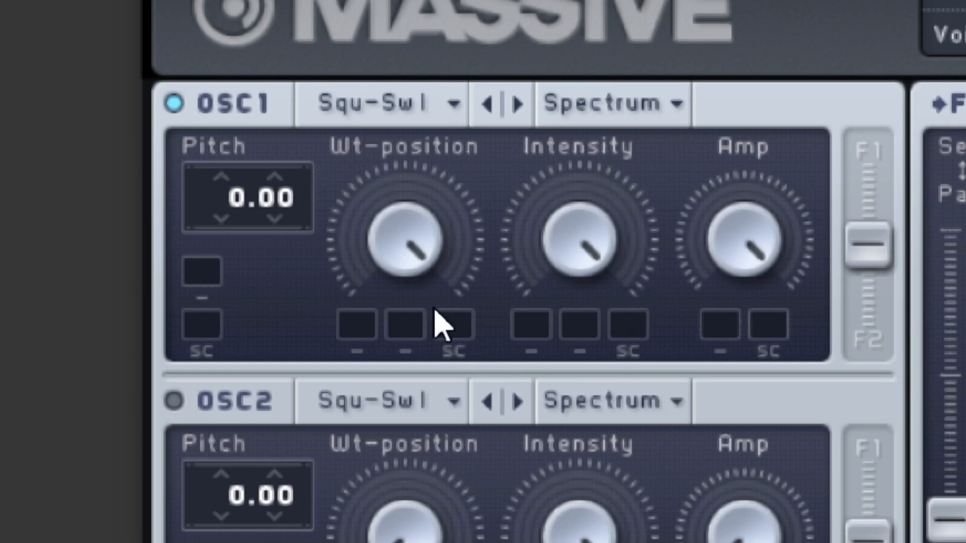
pyautogui.moveTo(409, 255); pyautogui.dragTo(410, 297)
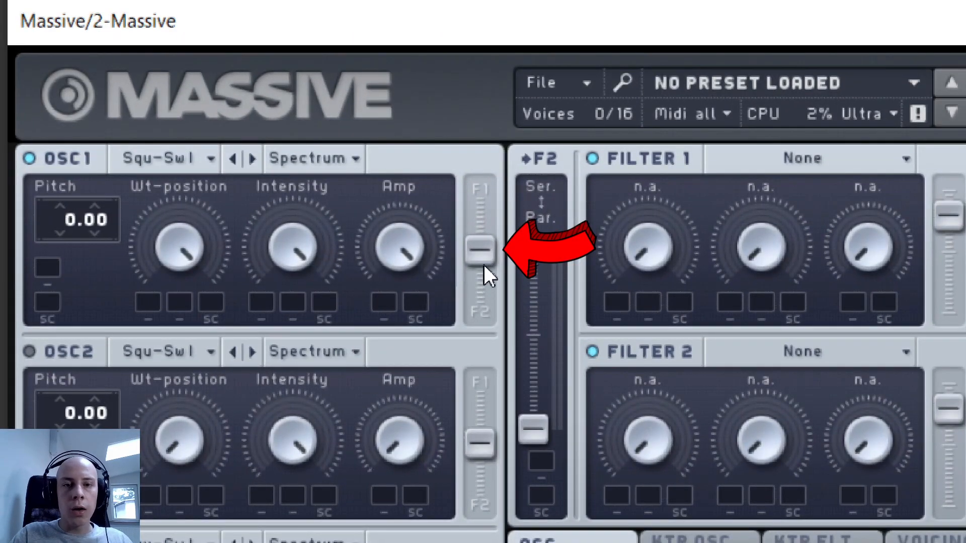
pyautogui.moveTo(483, 264); pyautogui.dragTo(485, 171)
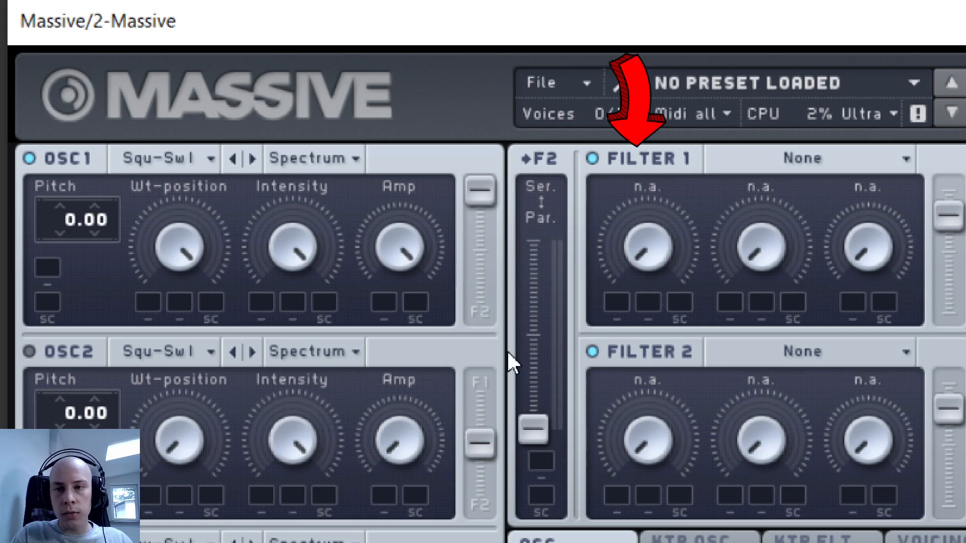
# - Set Filter 1 to Lowpass 4 with its cutoff at the midpoint
pyautogui.click(786, 158)
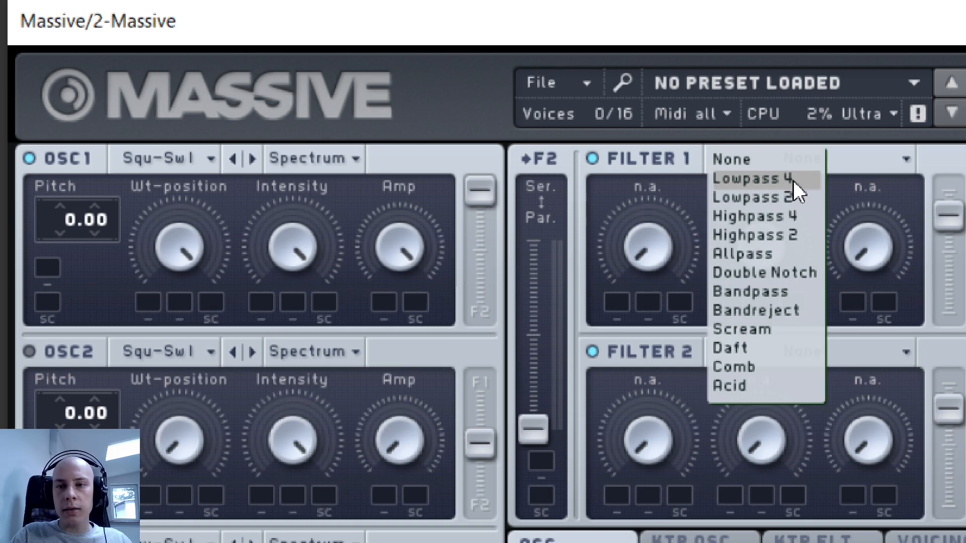
pyautogui.click(787, 180)
pyautogui.moveTo(676, 279); pyautogui.dragTo(601, 88)
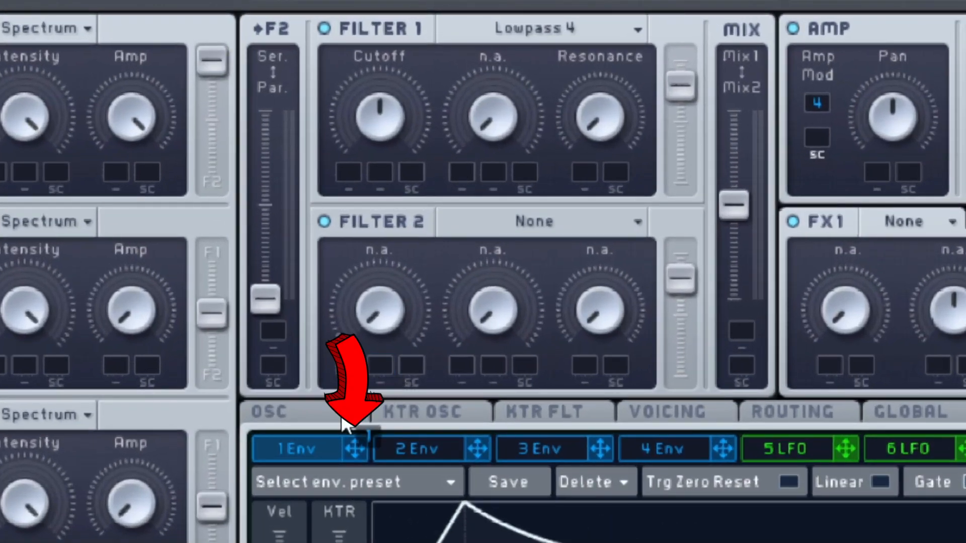
# - Assign envelope 1 to Filter 1's cutoff and shape it with minimum attack, a shorter decay and zero decay level
pyautogui.moveTo(345, 425); pyautogui.dragTo(351, 179)
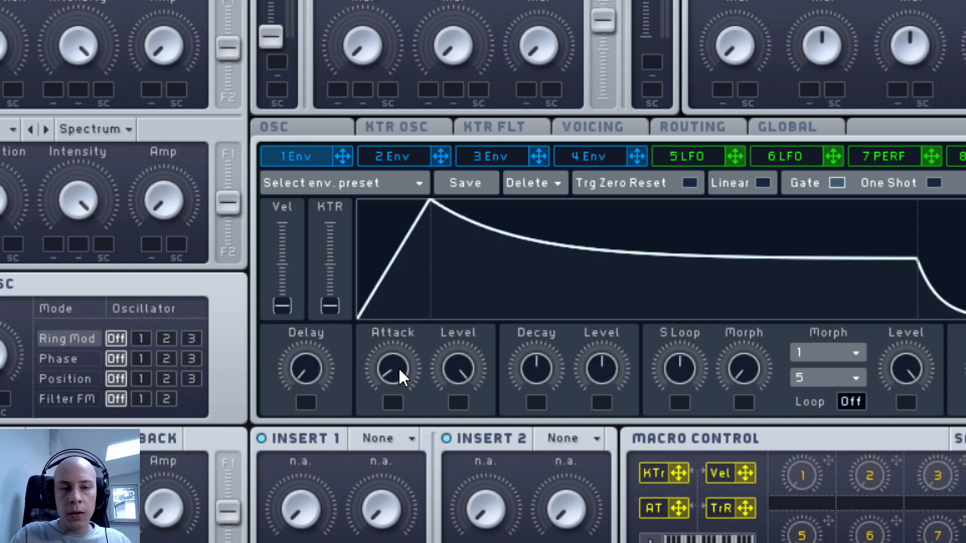
pyautogui.scroll(-3, 393, 369)
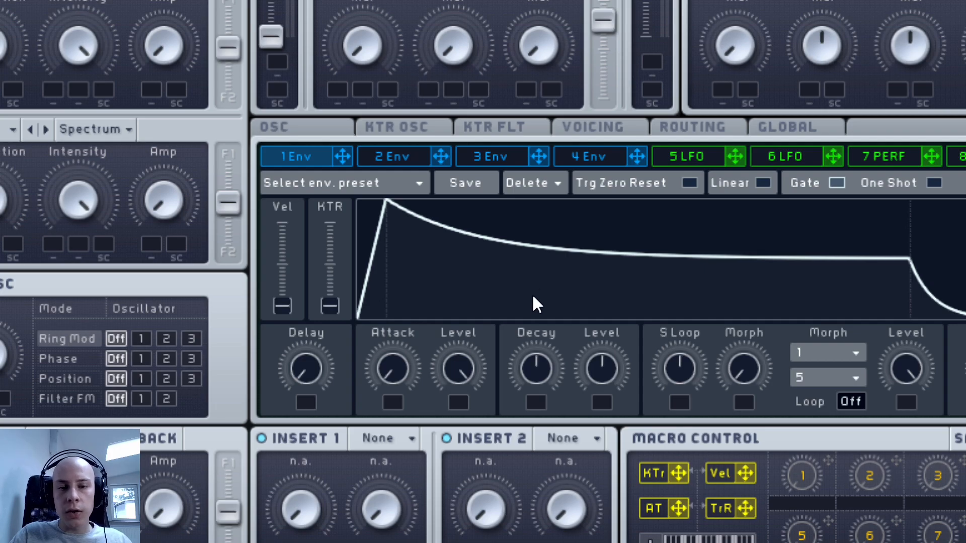
pyautogui.scroll(-5, 541, 372)
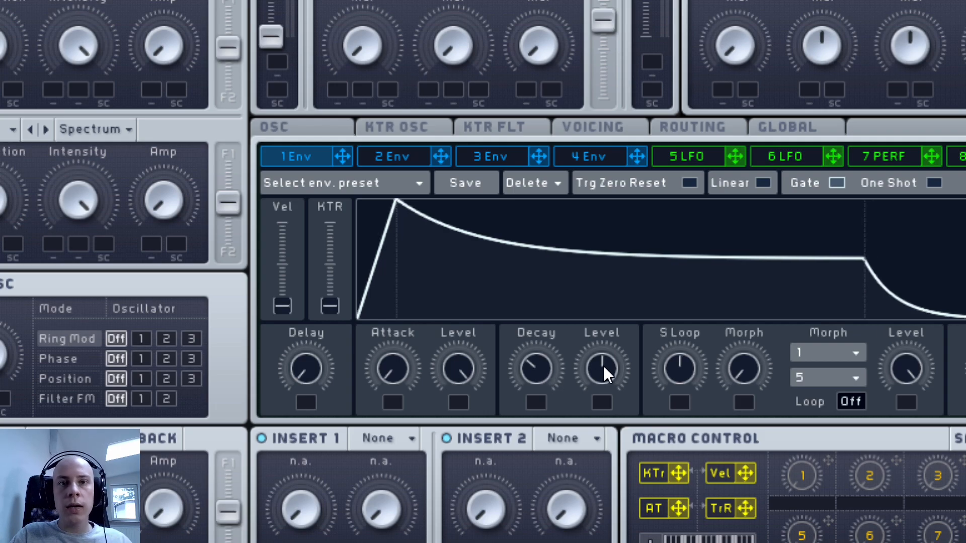
pyautogui.scroll(-5, 606, 370)
pyautogui.scroll(-3, 605, 366)
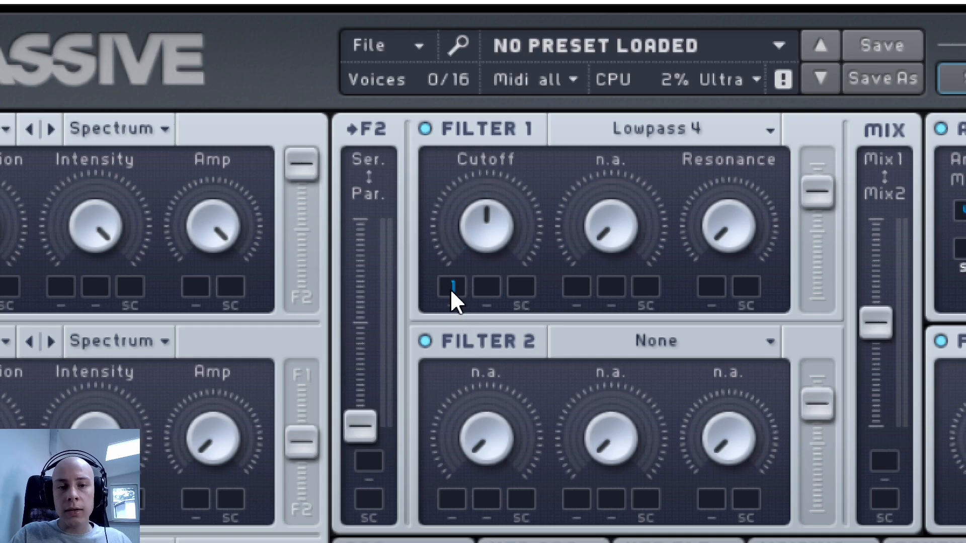
# - Raise envelope 1's modulation amount on Filter 1's cutoff to maximum and adjust the envelope decay to just below the midpoint
pyautogui.moveTo(445, 289); pyautogui.dragTo(433, 239)
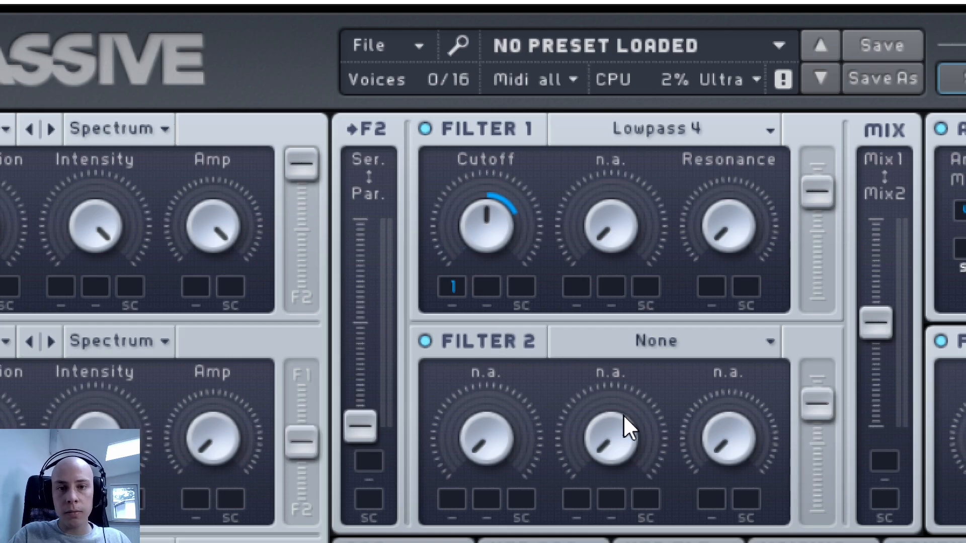
pyautogui.moveTo(443, 284); pyautogui.dragTo(434, 227)
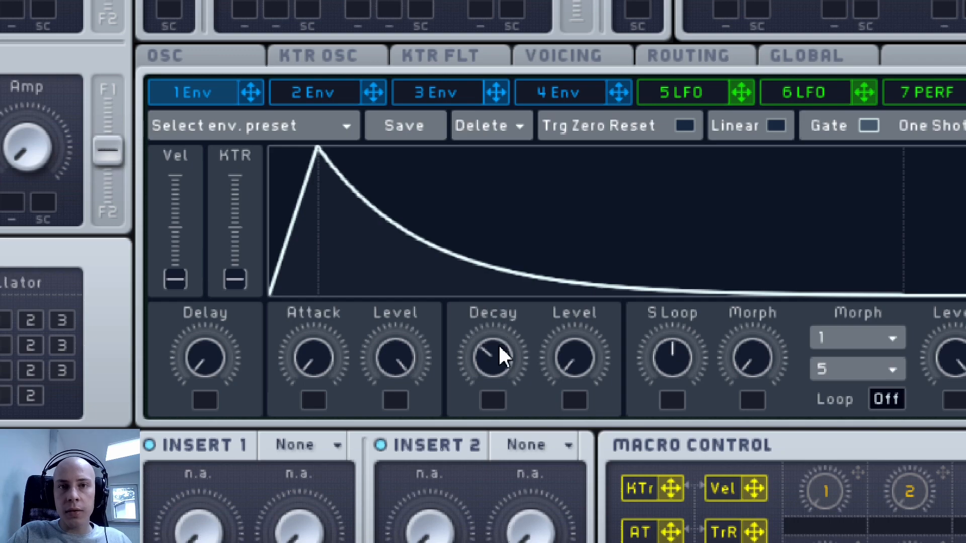
pyautogui.moveTo(493, 360); pyautogui.dragTo(490, 363)
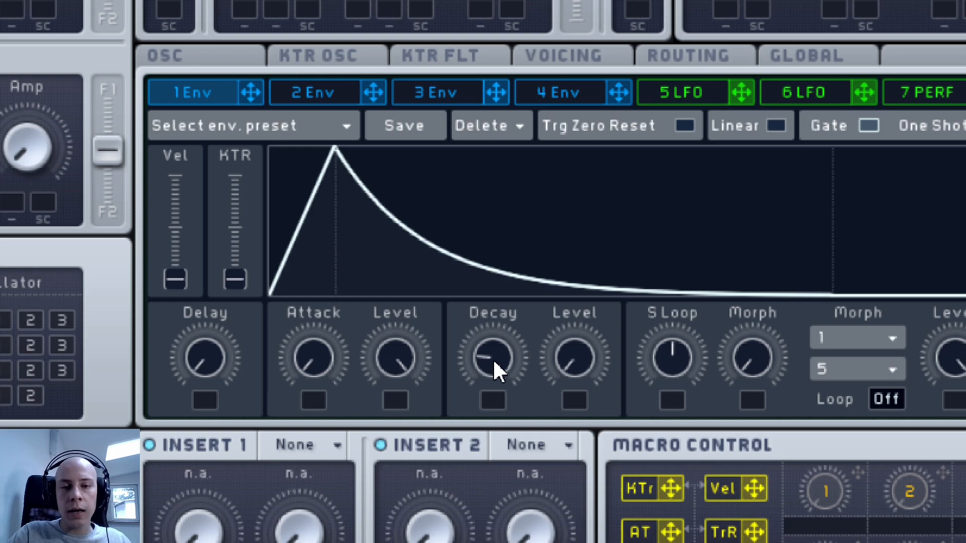
pyautogui.scroll(5, 494, 361)
pyautogui.scroll(2, 493, 358)
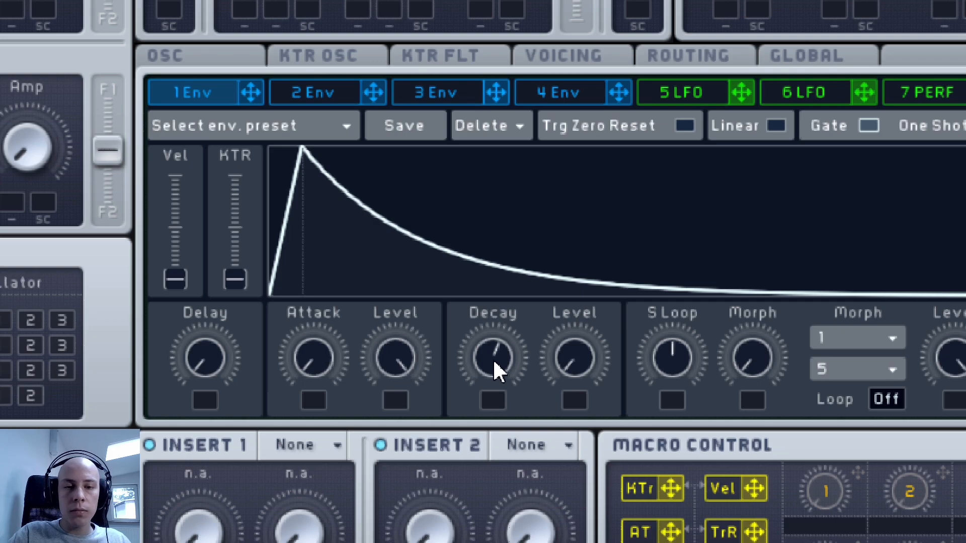
pyautogui.scroll(-1, 493, 358)
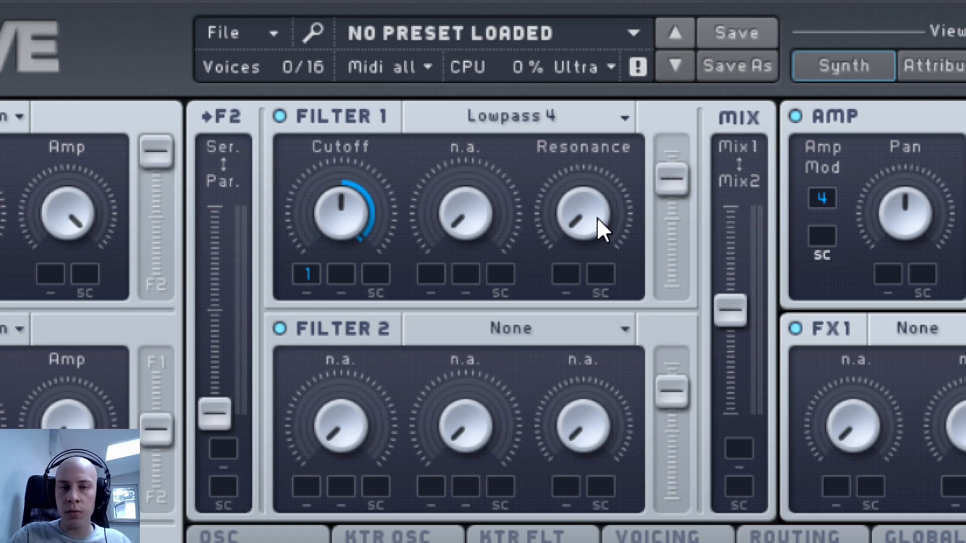
# - Raise Filter 1's resonance to just under halfway and compare the Lowpass 4 and Lowpass 2 types, leaving Lowpass 2 selected
pyautogui.moveTo(575, 222); pyautogui.dragTo(549, 150)
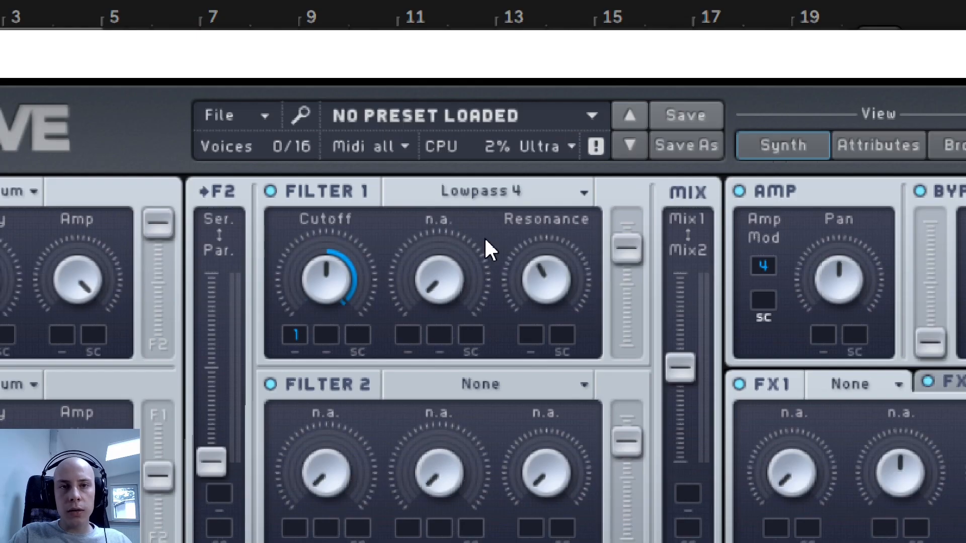
pyautogui.click(464, 200)
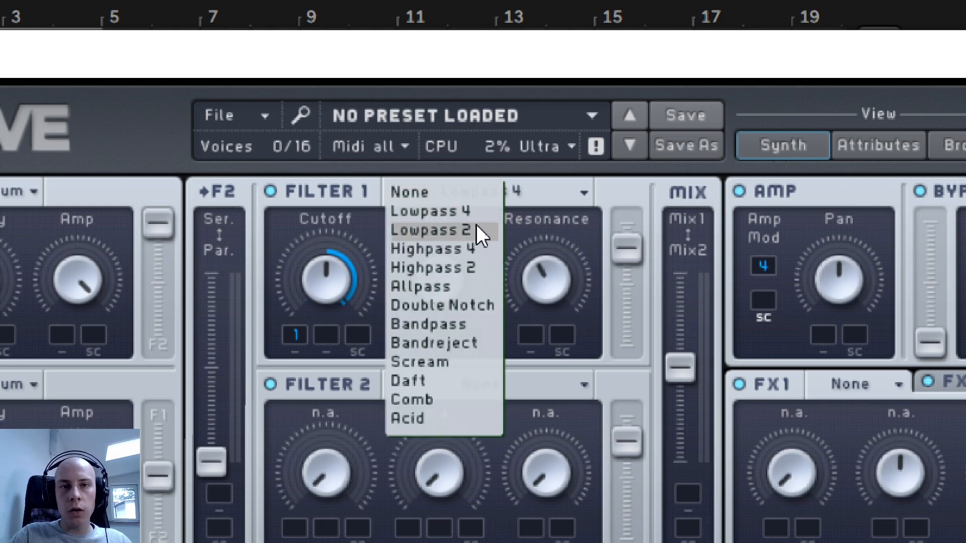
pyautogui.click(476, 230)
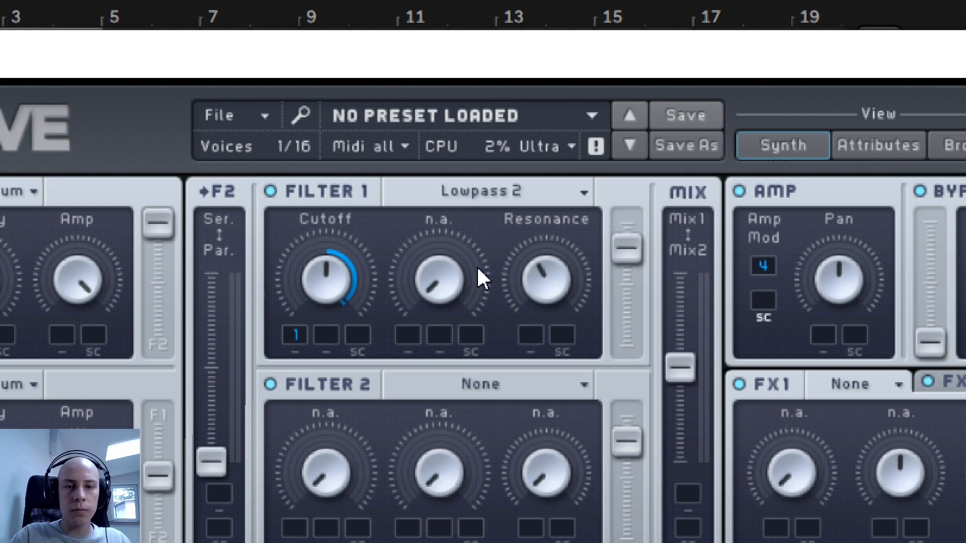
pyautogui.click(457, 200)
pyautogui.click(457, 208)
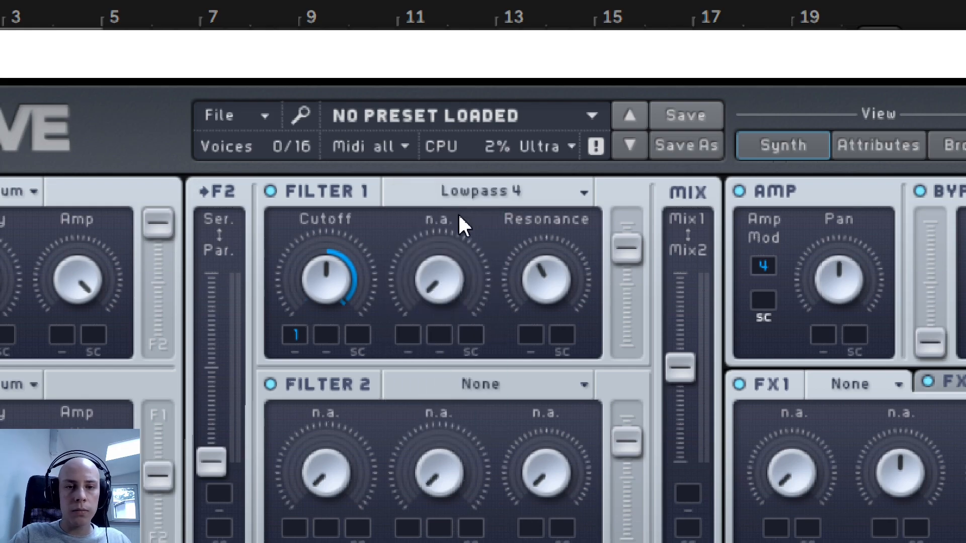
pyautogui.click(460, 193)
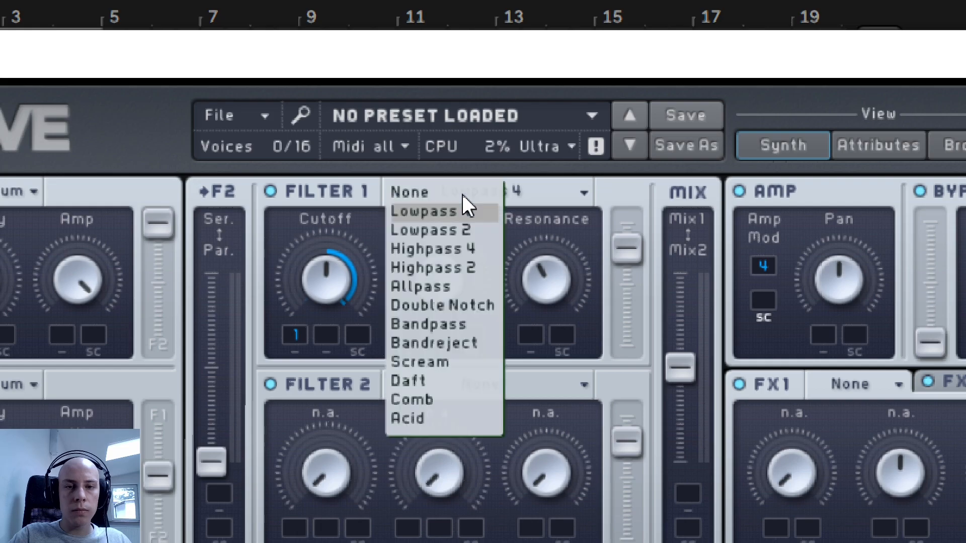
pyautogui.click(457, 230)
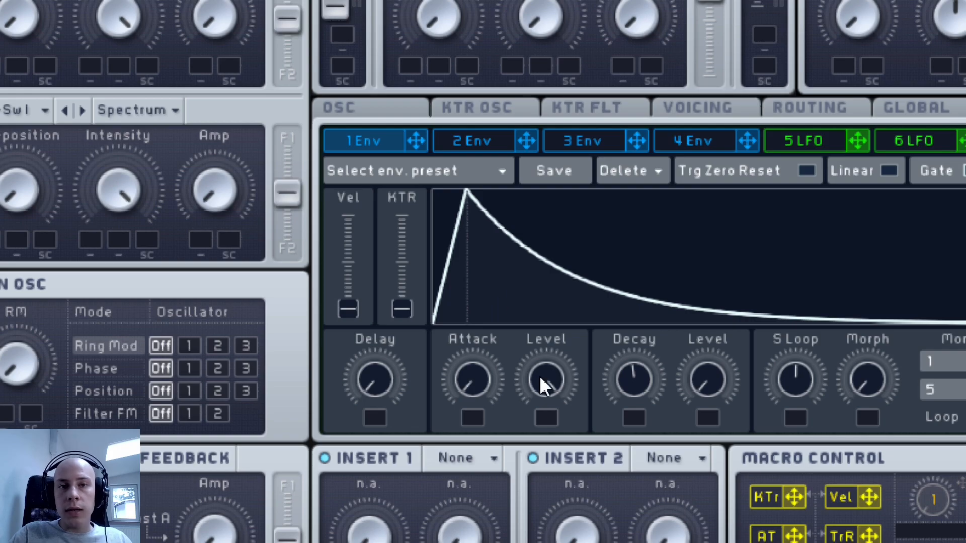
# - Try envelope 1's attack level at zero and return it to maximum
pyautogui.moveTo(546, 362); pyautogui.dragTo(478, 542)
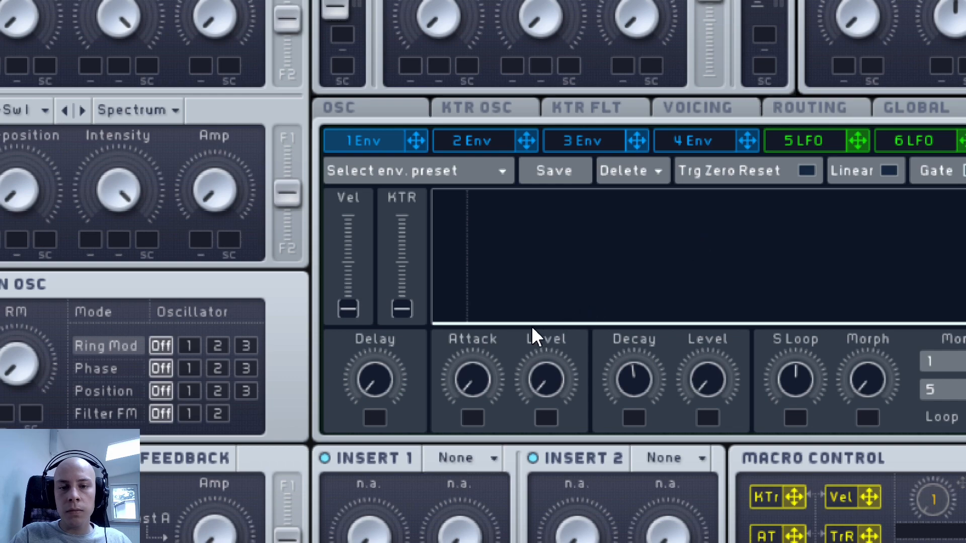
pyautogui.moveTo(542, 377); pyautogui.dragTo(629, 63)
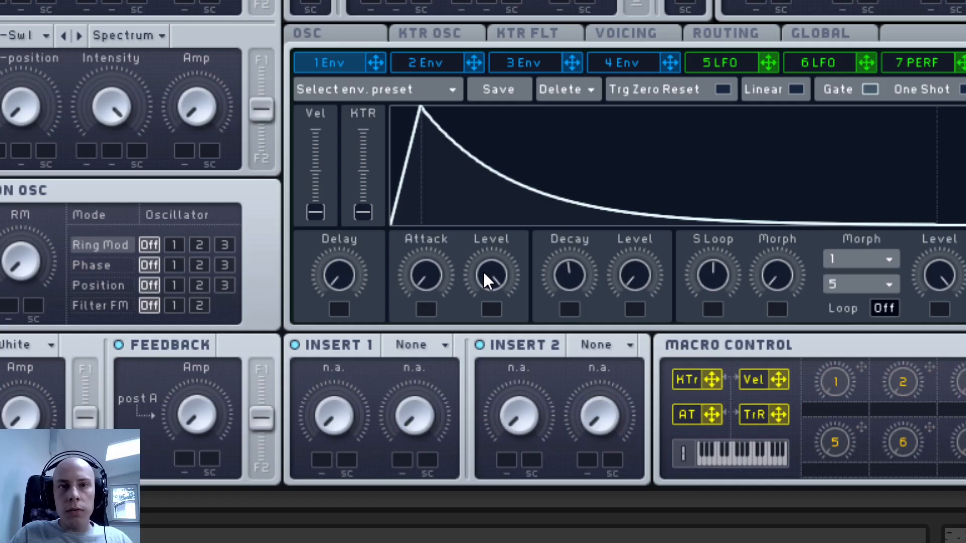
# - Bring envelope 1's attack level to maximum and play back the Massive clips with their attack level automation
pyautogui.moveTo(485, 272); pyautogui.dragTo(486, 177)
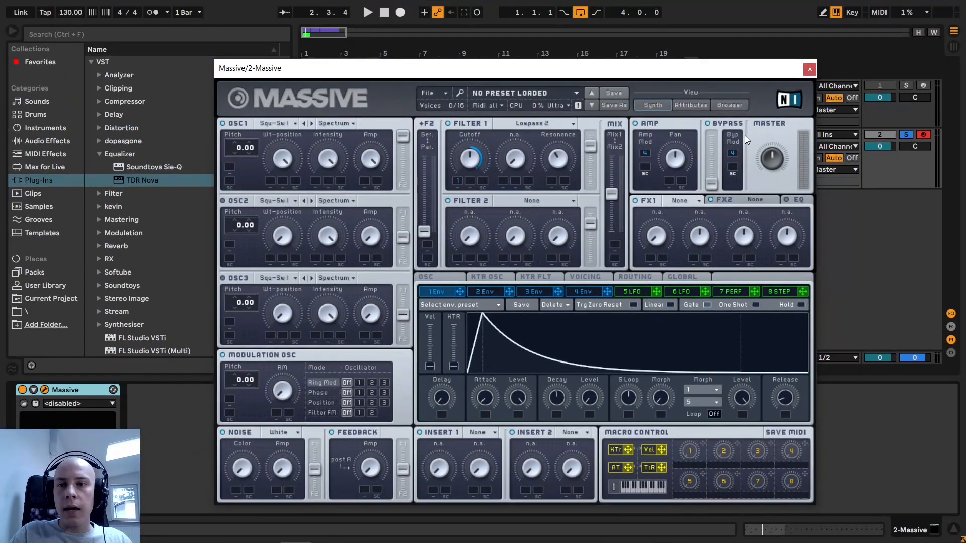
pyautogui.click(809, 68)
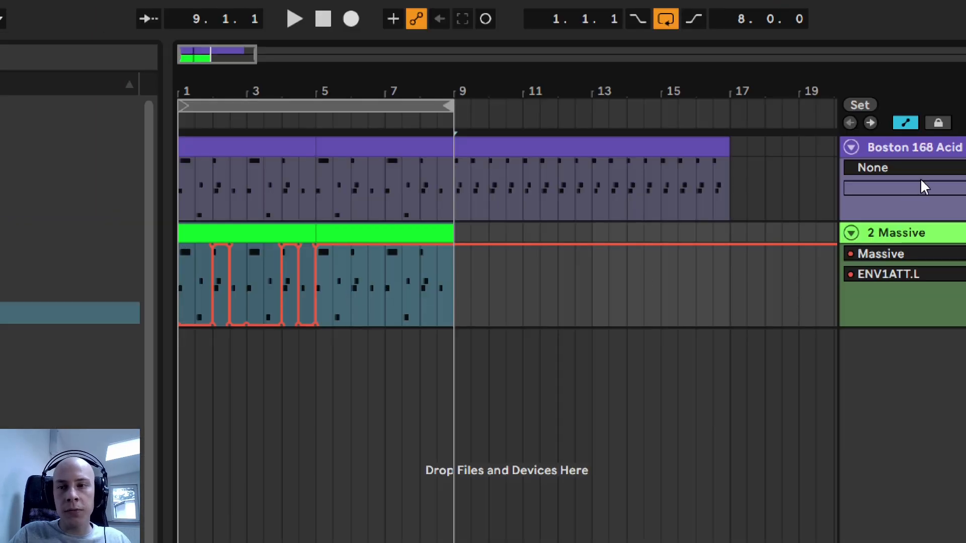
pyautogui.press('space')
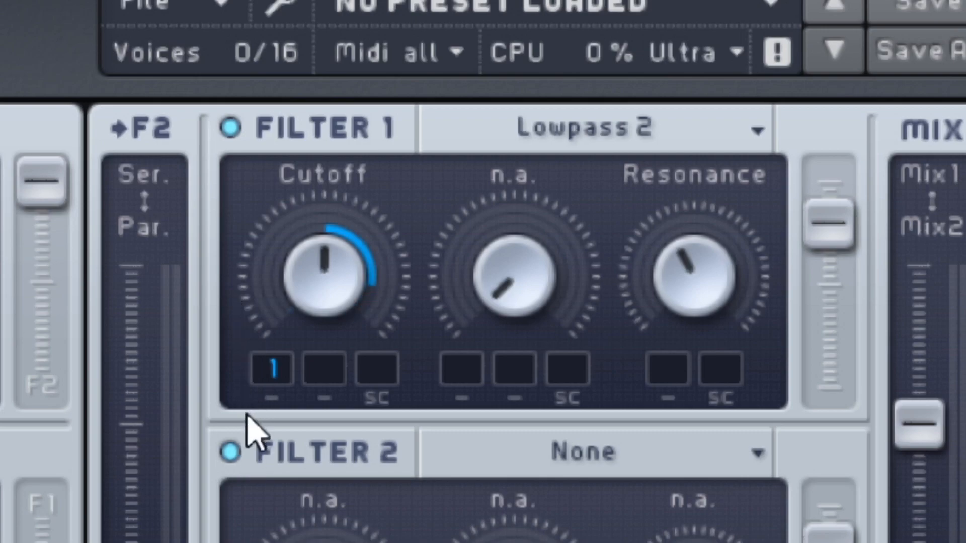
# - Adjust Filter 1's cutoff slightly around the midpoint and choose the Acid filter type
pyautogui.scroll(-5, 319, 282)
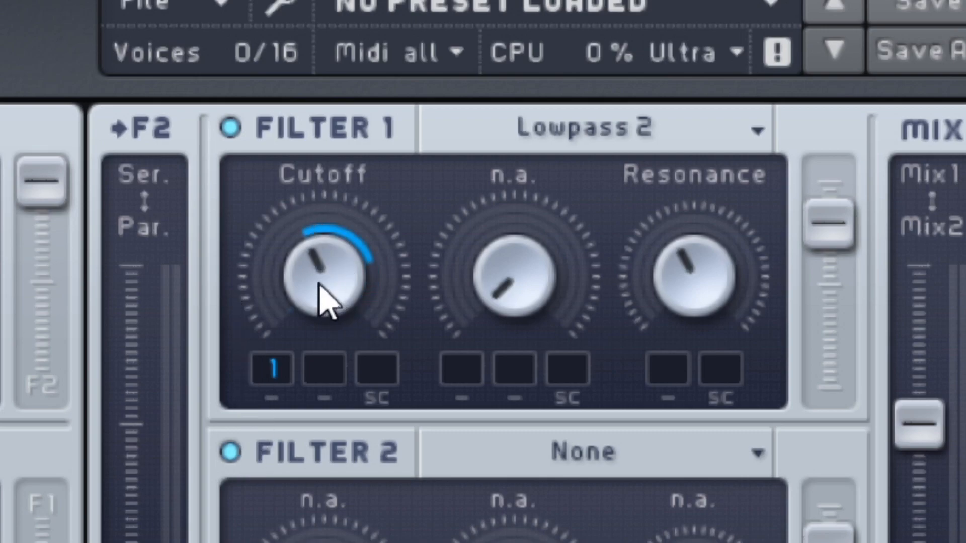
pyautogui.scroll(2, 323, 266)
pyautogui.scroll(-1, 325, 264)
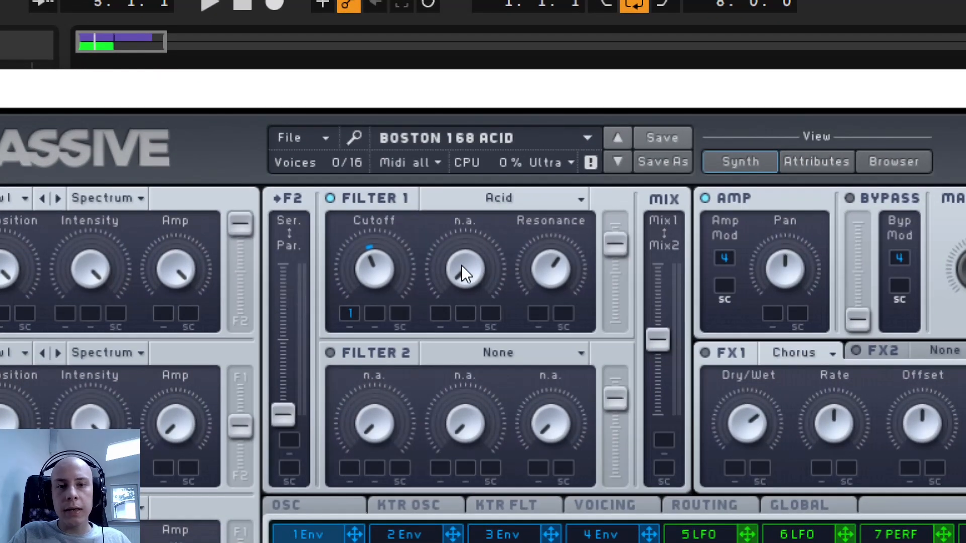
pyautogui.click(486, 199)
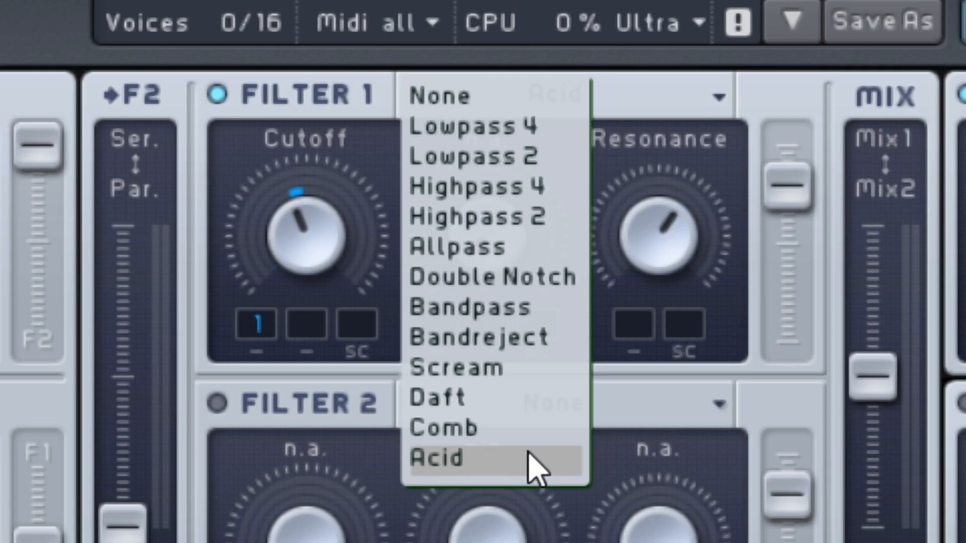
pyautogui.click(466, 468)
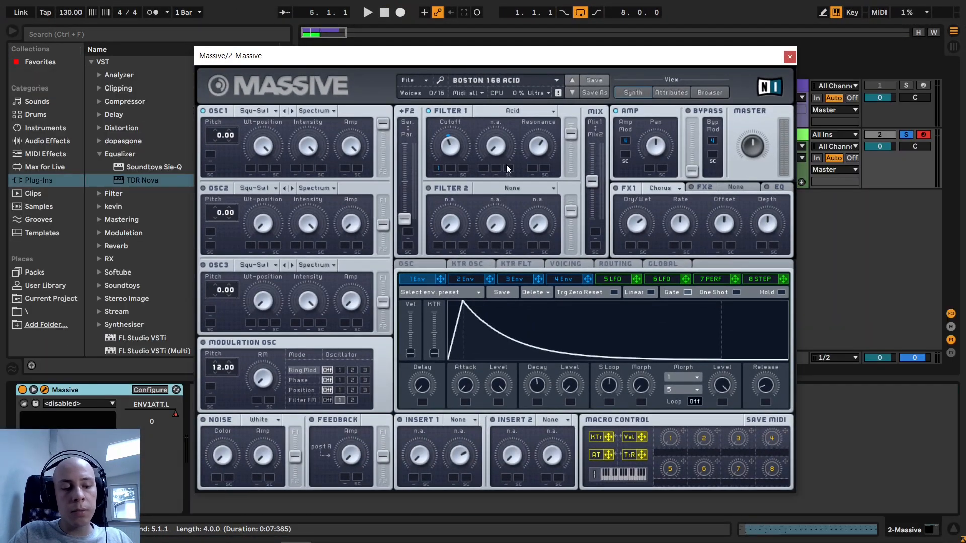
# - Close the Massive window and play back the automated acid clips in the eight-bar loop
pyautogui.click(790, 57)
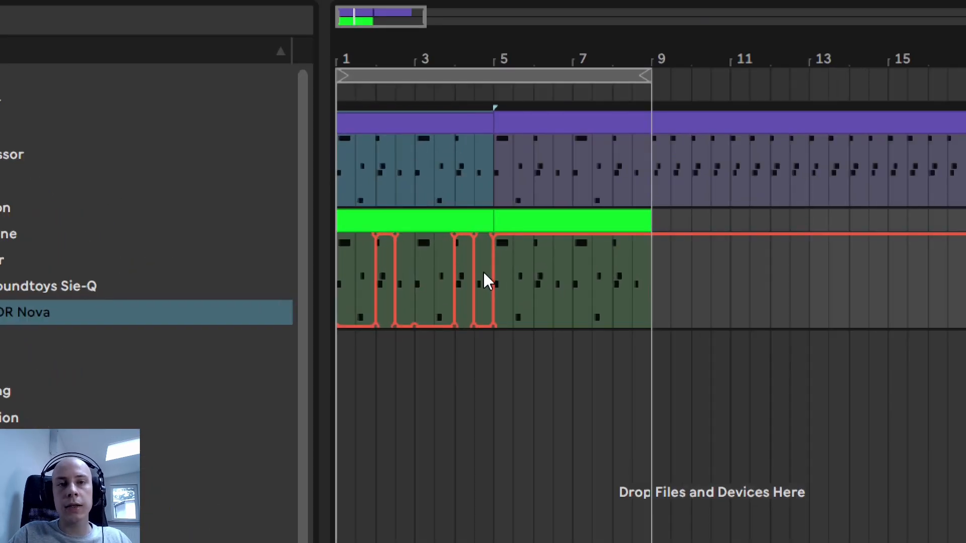
pyautogui.press('space')
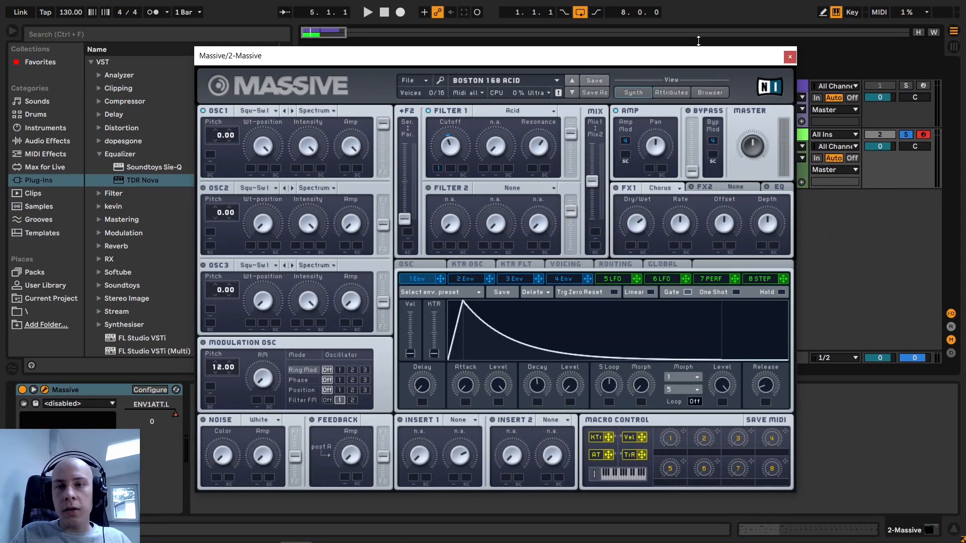
pyautogui.click(789, 56)
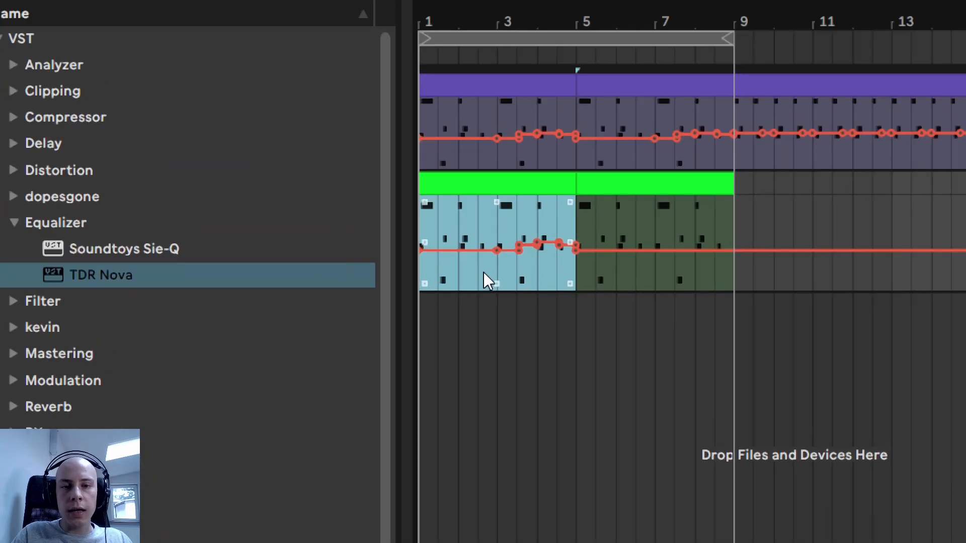
pyautogui.press('space')
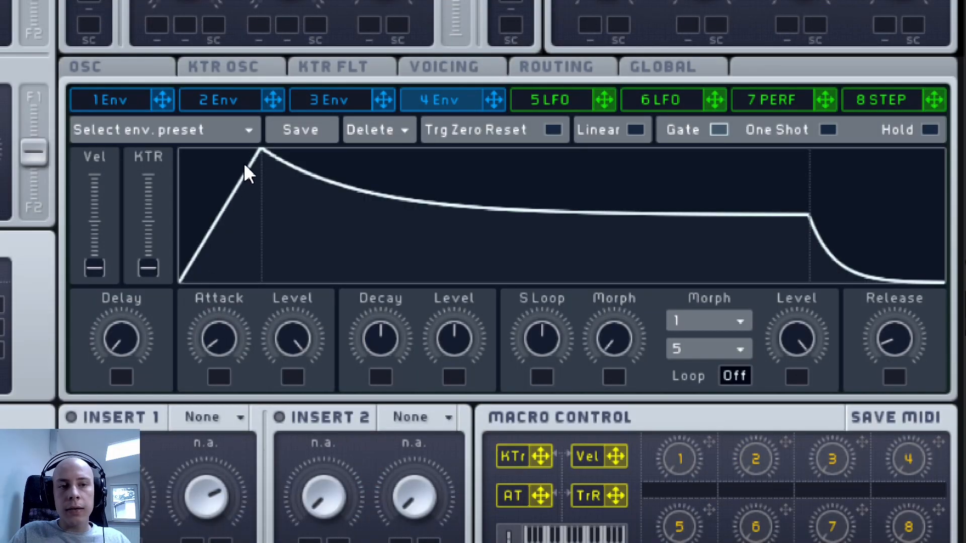
# - Lower envelope 4's attack to minimum and try its decay and decay level just below the midpoint
pyautogui.scroll(-3, 221, 342)
pyautogui.scroll(5, 222, 340)
pyautogui.scroll(-5, 222, 340)
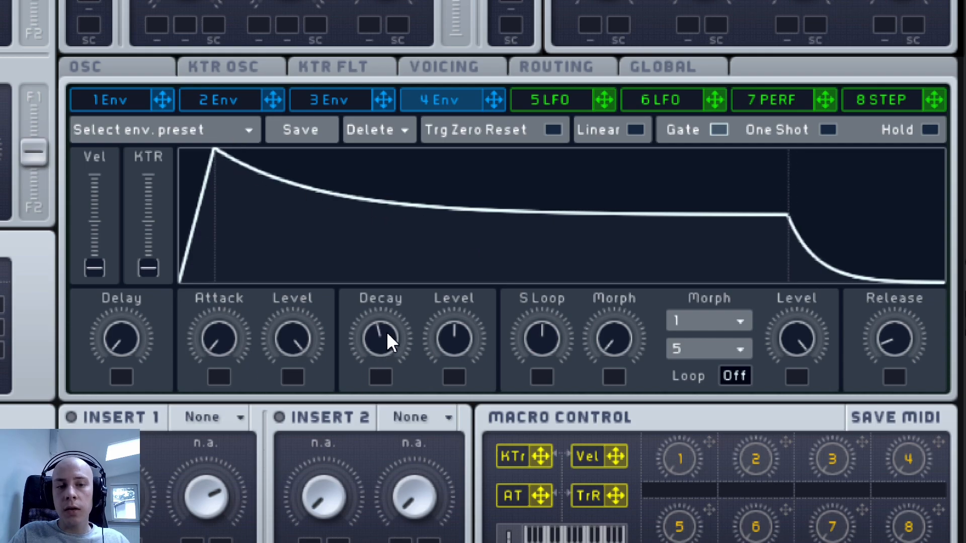
pyautogui.scroll(-2, 458, 332)
pyautogui.scroll(5, 460, 334)
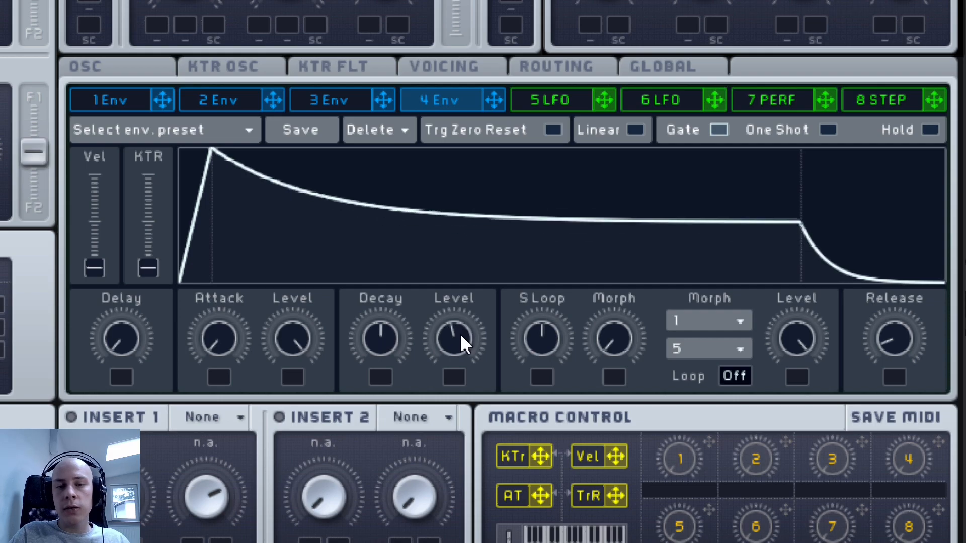
pyautogui.scroll(3, 459, 333)
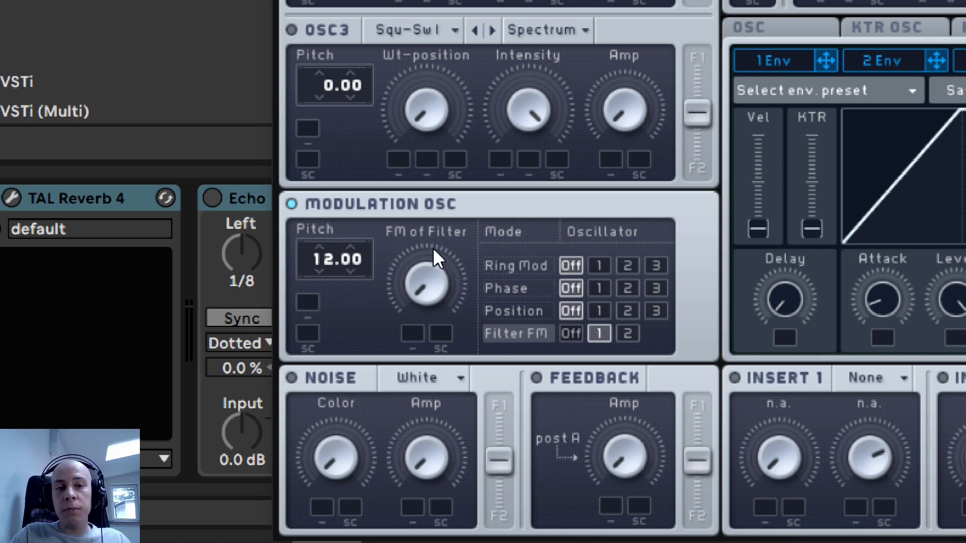
# - Enable the modulation oscillator in Massive with its Filter FM assigned to filter 1
pyautogui.click(291, 205)
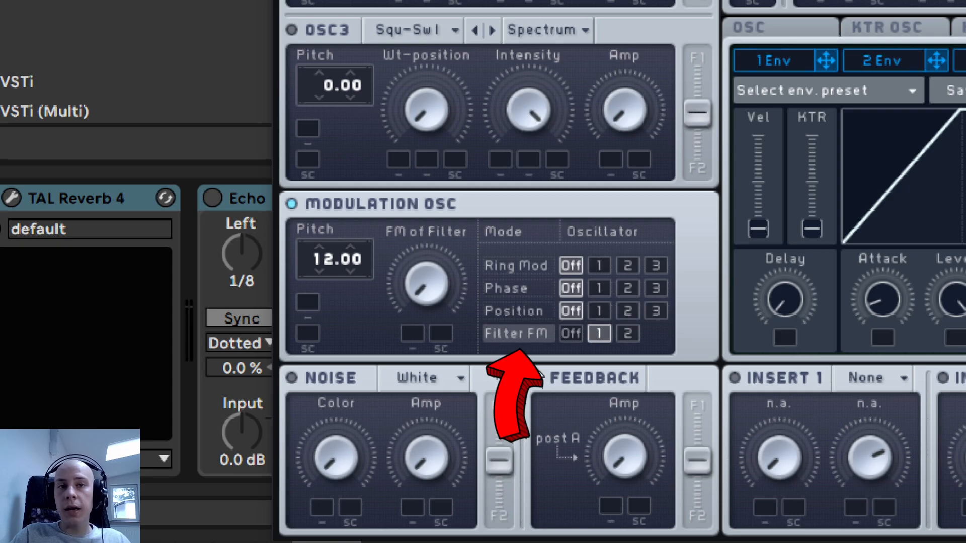
pyautogui.click(628, 335)
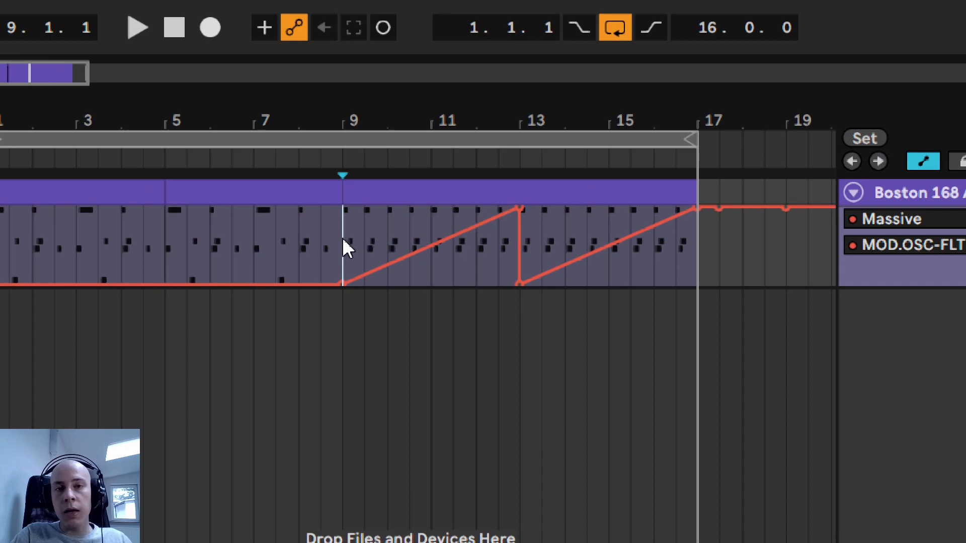
# - Play the filter FM automation from bar 9 and loop the clip spanning bars 9 to 17
pyautogui.press('space')
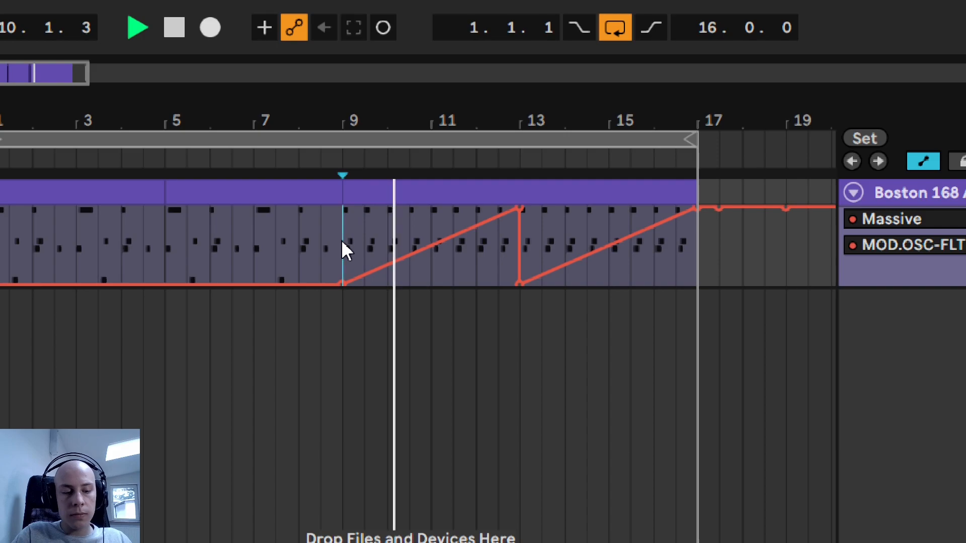
pyautogui.press('super')
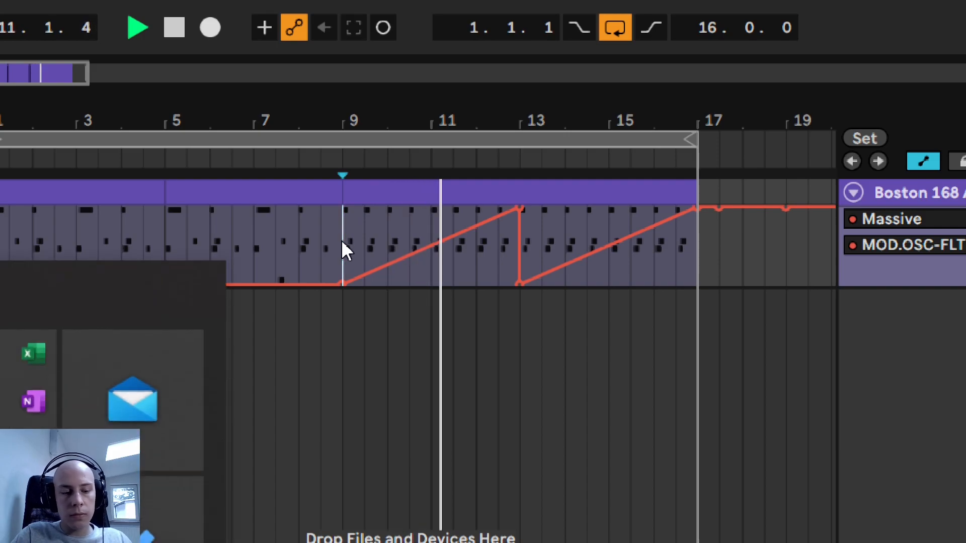
pyautogui.press('Escape')
pyautogui.click(383, 187)
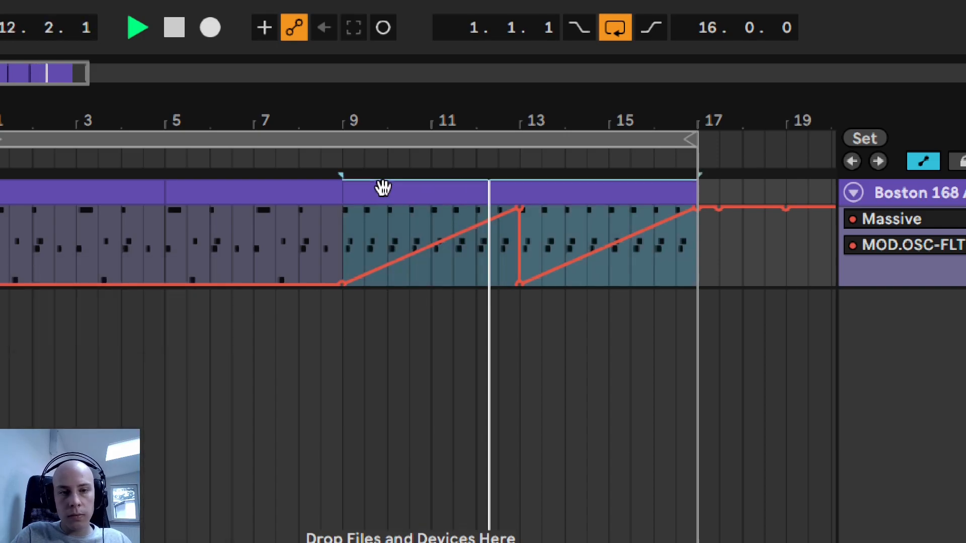
pyautogui.hotkey('ctrl', 'l')
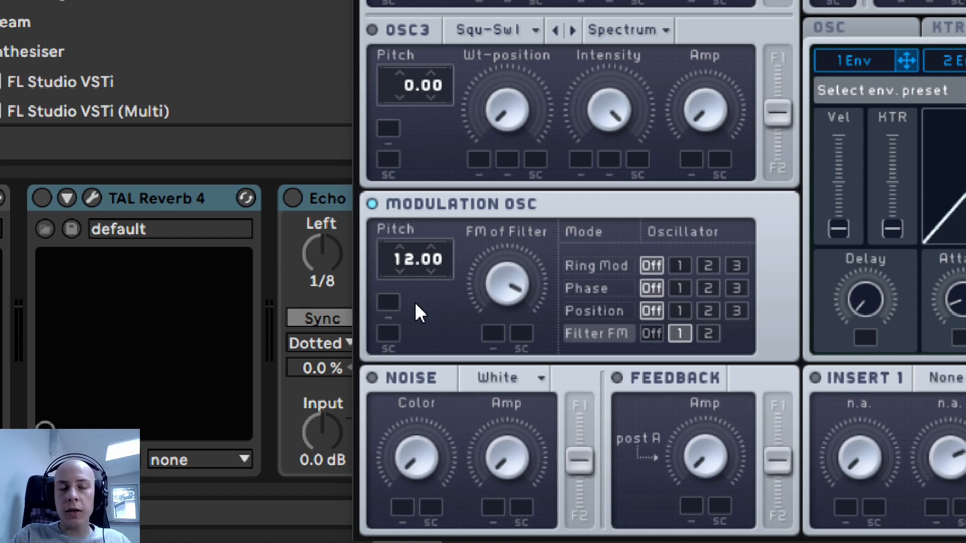
# - Try the modulation oscillator's pitch at -12.00 and 36.00 and return it to 12.00
pyautogui.moveTo(402, 260)
pyautogui.mouseDown()
pyautogui.moveTo(402, 285)
pyautogui.moveTo(415, 249)
pyautogui.mouseUp()
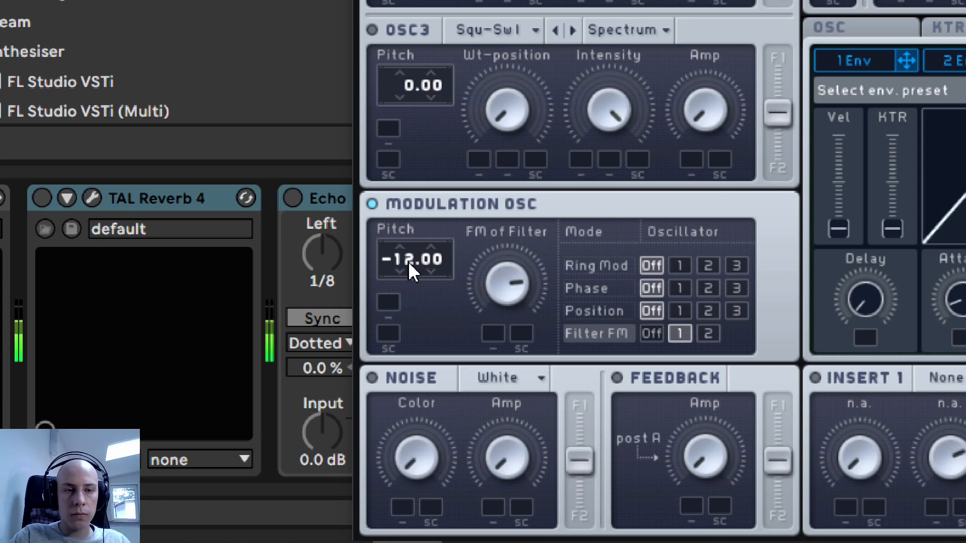
pyautogui.moveTo(412, 270); pyautogui.dragTo(412, 225)
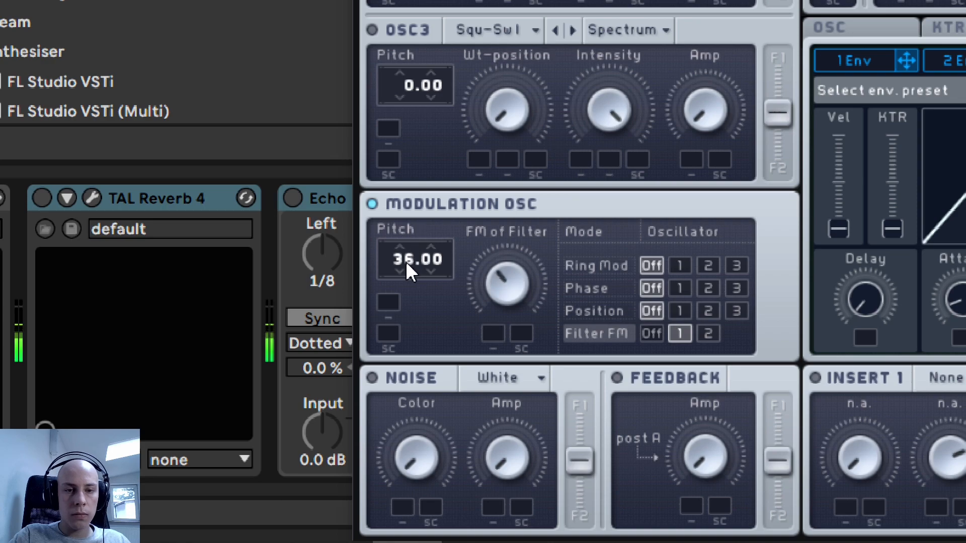
pyautogui.moveTo(406, 261); pyautogui.dragTo(408, 280)
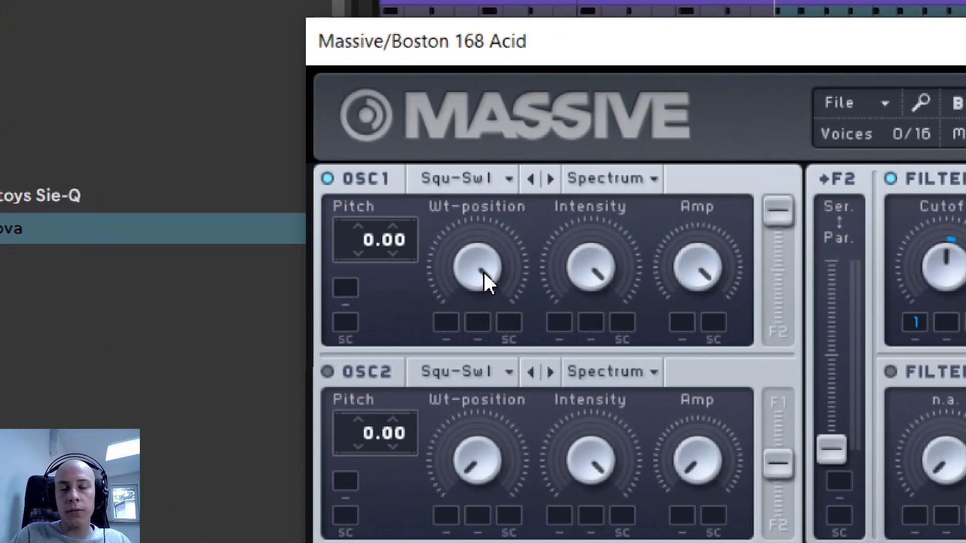
# - Try oscillator 1's wavetable position at minimum and return it to maximum
pyautogui.moveTo(471, 267); pyautogui.dragTo(468, 538)
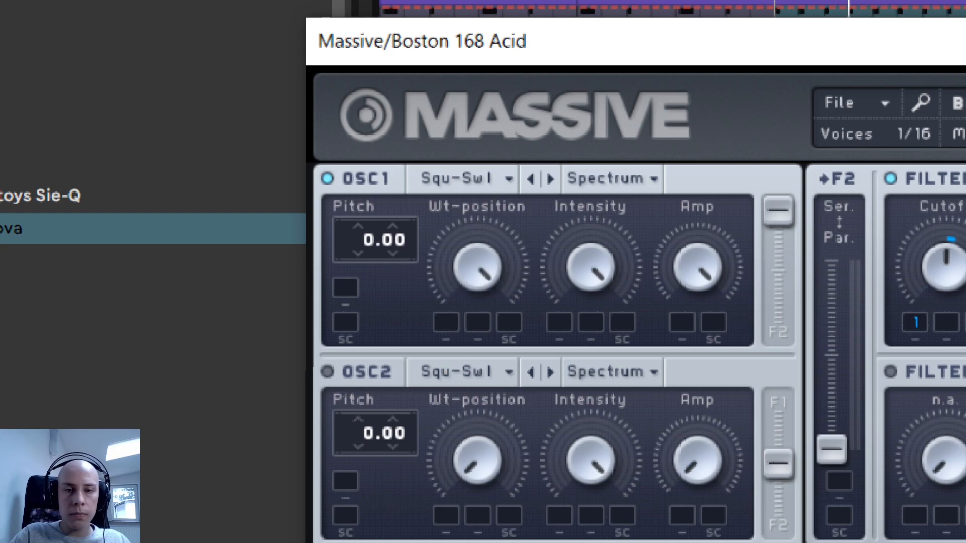
pyautogui.moveTo(470, 272); pyautogui.dragTo(431, 478)
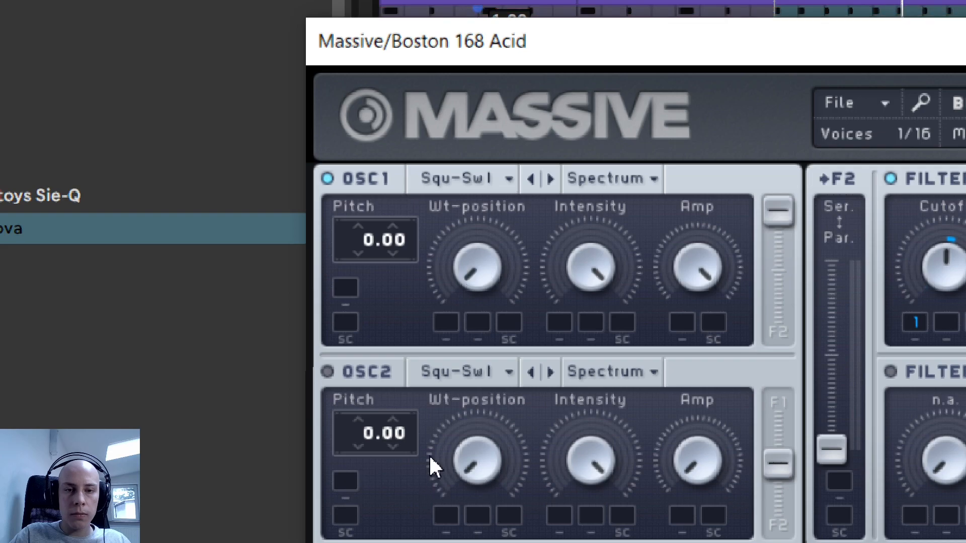
pyautogui.moveTo(470, 267); pyautogui.dragTo(548, 147)
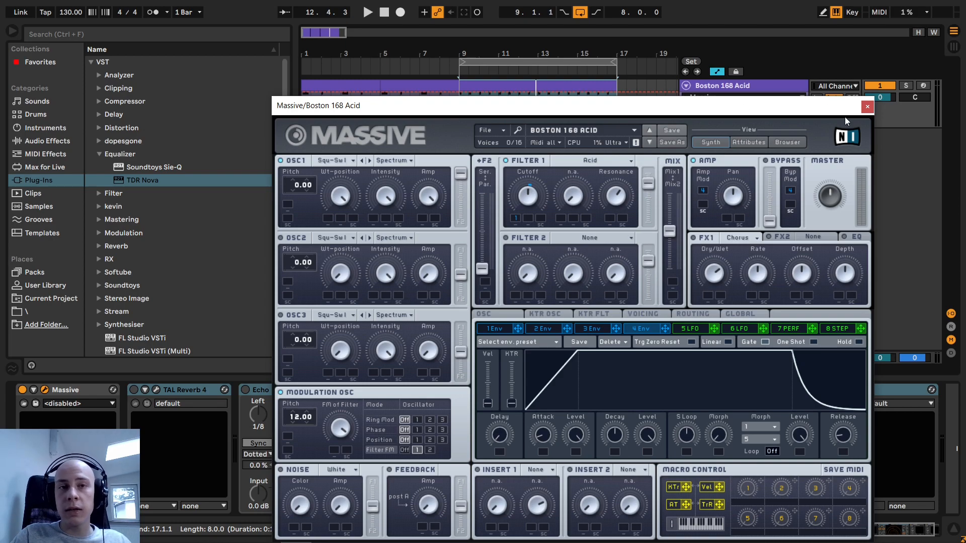
# - Close the Massive window and set the arrangement loop to span bars 1 to 9
pyautogui.click(867, 107)
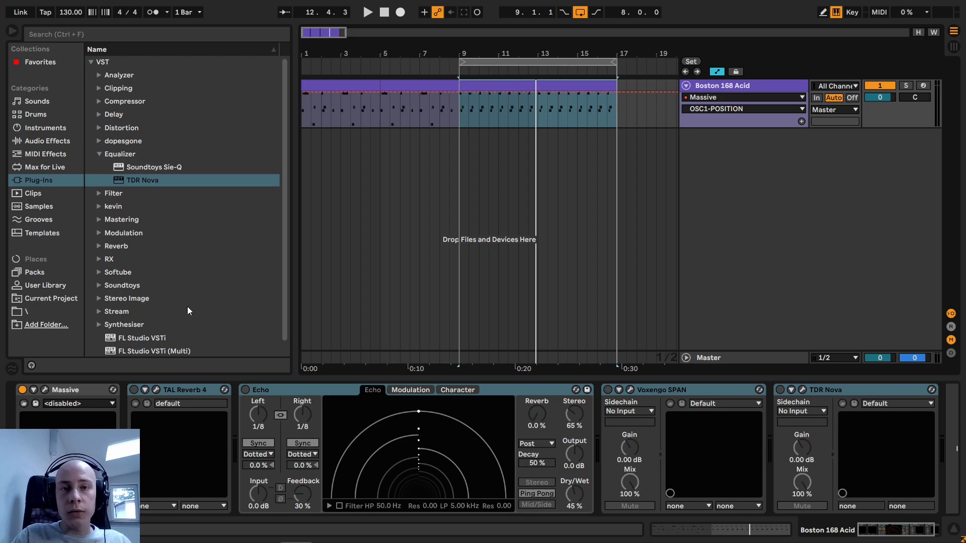
pyautogui.moveTo(461, 63); pyautogui.dragTo(305, 62)
pyautogui.moveTo(620, 67); pyautogui.dragTo(458, 63)
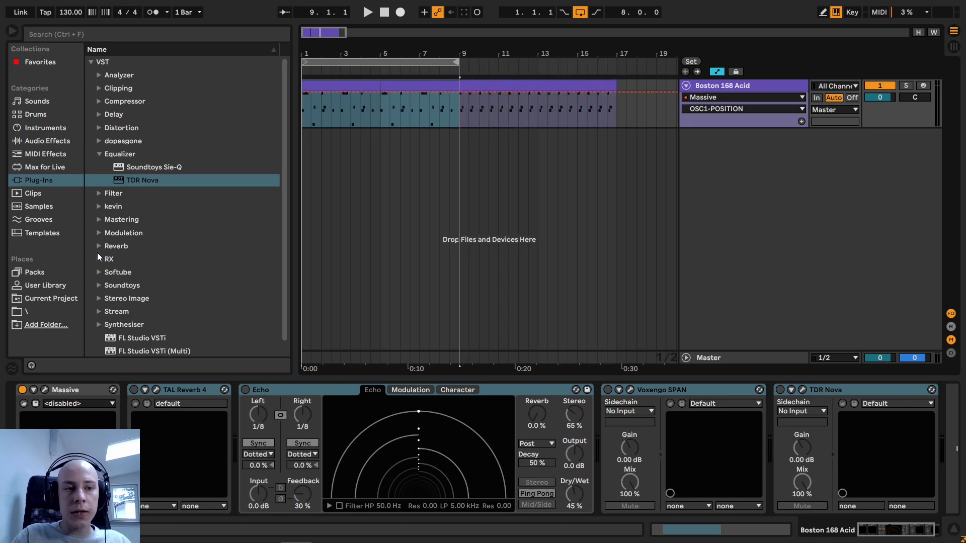
# - Insert the VOS epicVerb reverb directly after Massive on the Boston 168 Acid track
pyautogui.click(99, 247)
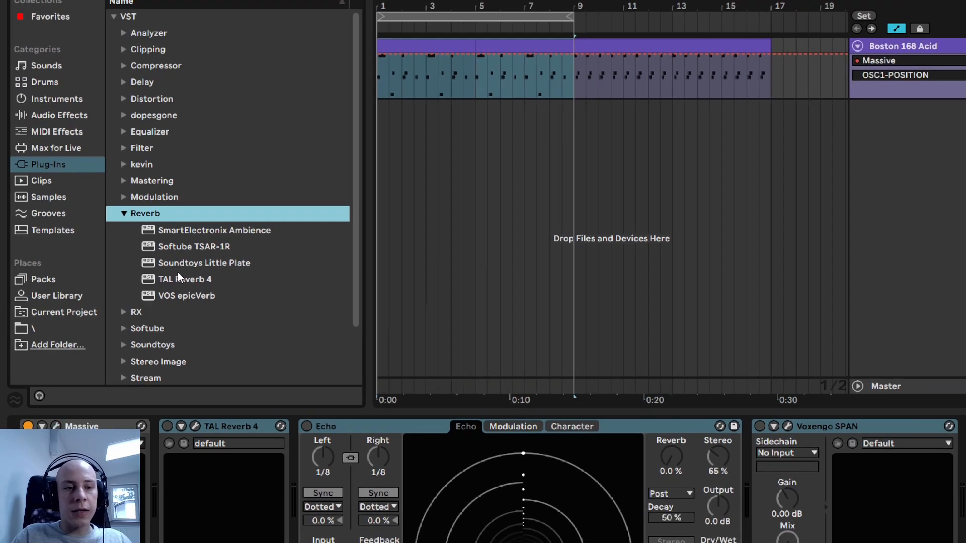
pyautogui.moveTo(168, 296); pyautogui.dragTo(157, 466)
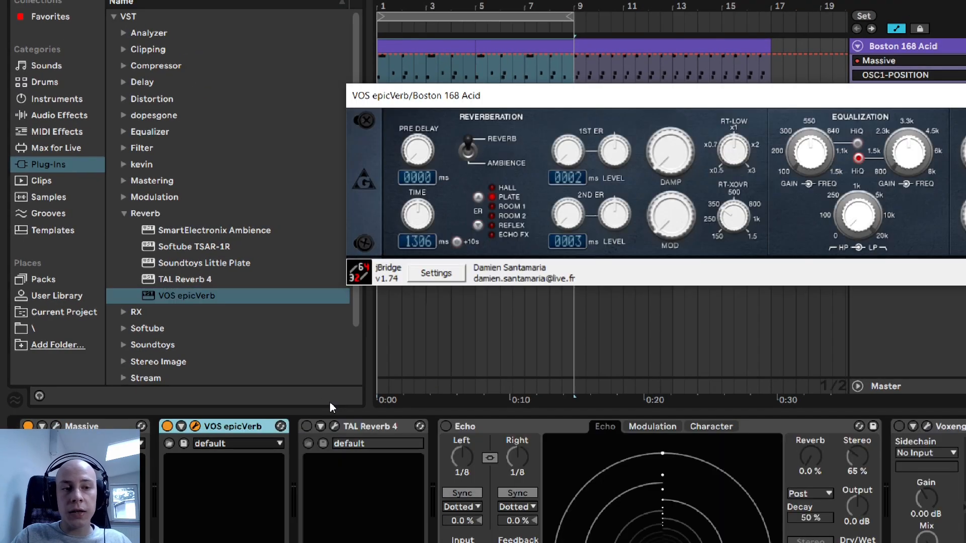
pyautogui.moveTo(449, 104); pyautogui.dragTo(192, 110)
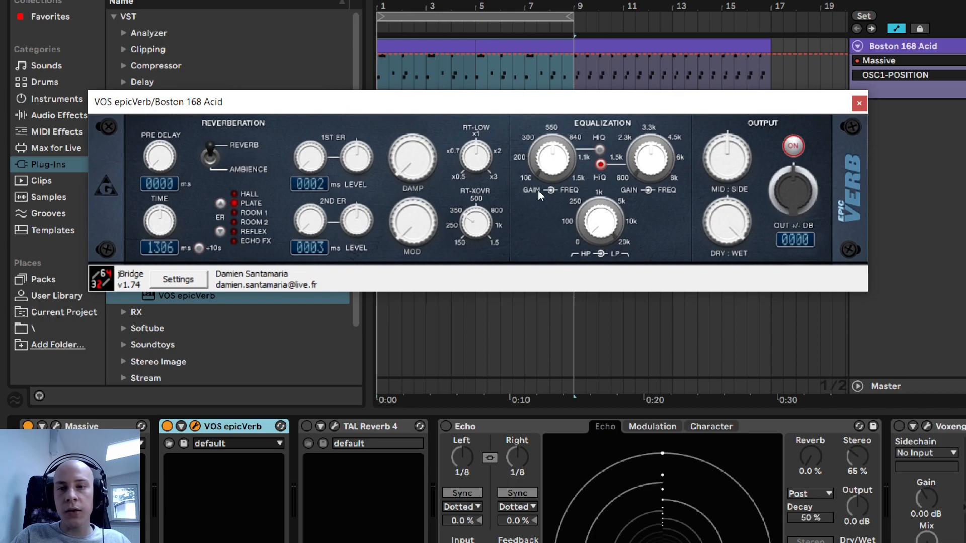
# - Audition epicVerb's early reflection types from Hall through Room 2 and remove the plug-in from the track
pyautogui.moveTo(728, 221)
pyautogui.mouseDown()
pyautogui.moveTo(728, 189)
pyautogui.moveTo(728, 219)
pyautogui.mouseUp()
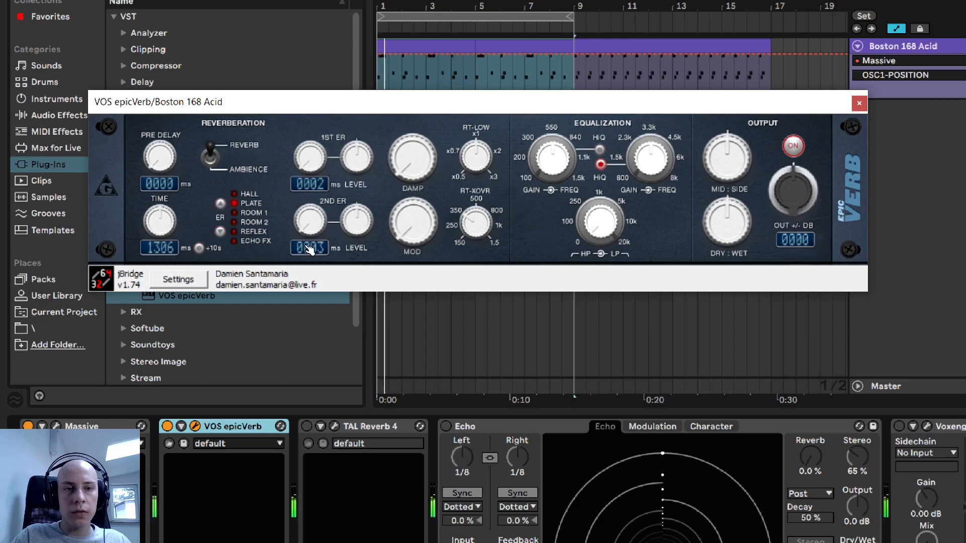
pyautogui.click(220, 204)
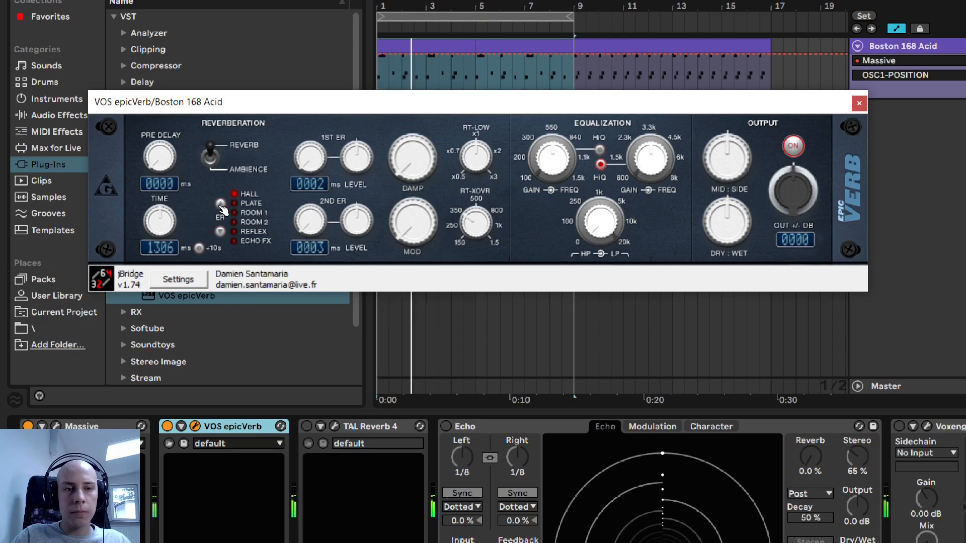
pyautogui.click(221, 232)
pyautogui.click(221, 232)
pyautogui.click(221, 232)
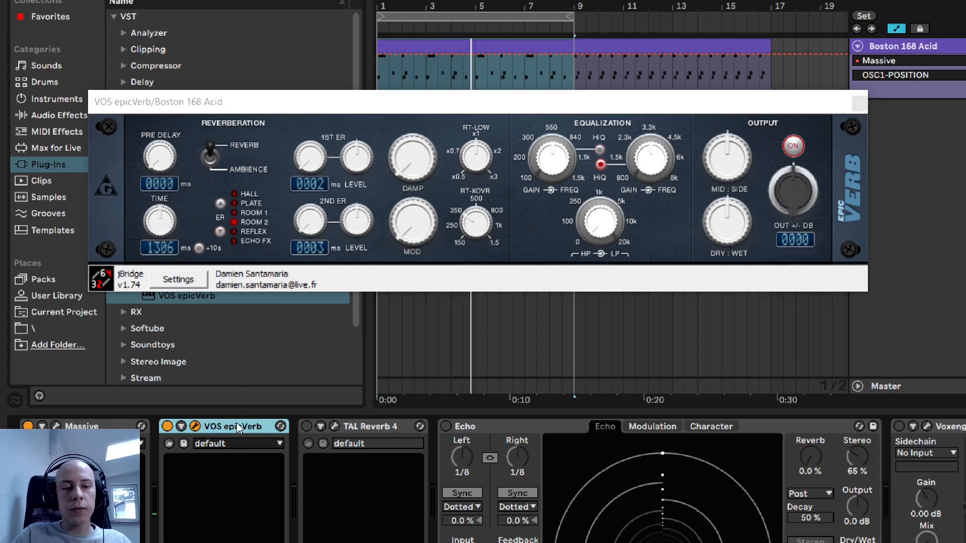
pyautogui.press('Delete')
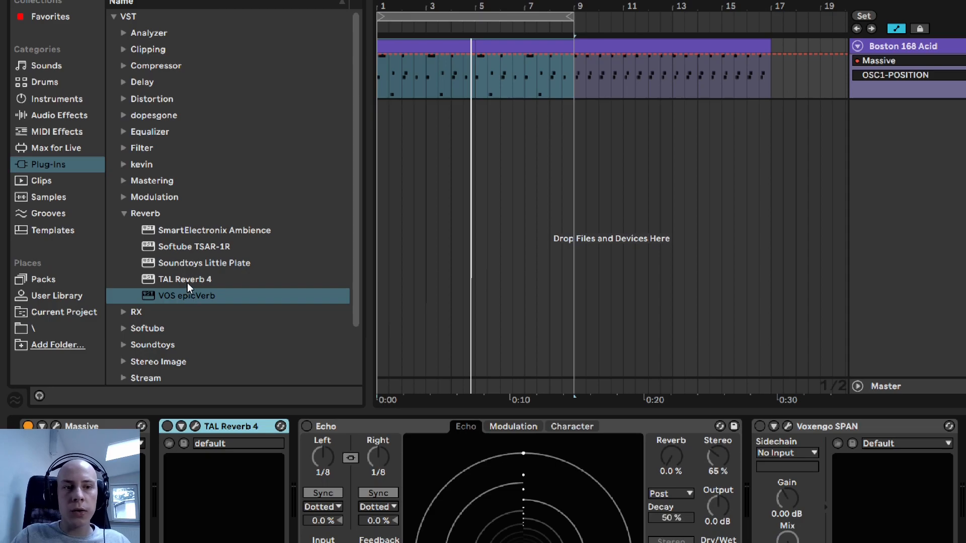
# - Insert TAL Reverb 4 directly after Massive on the Boston 168 Acid track and raise its Wet level to slightly below halfway
pyautogui.moveTo(187, 281); pyautogui.dragTo(159, 469)
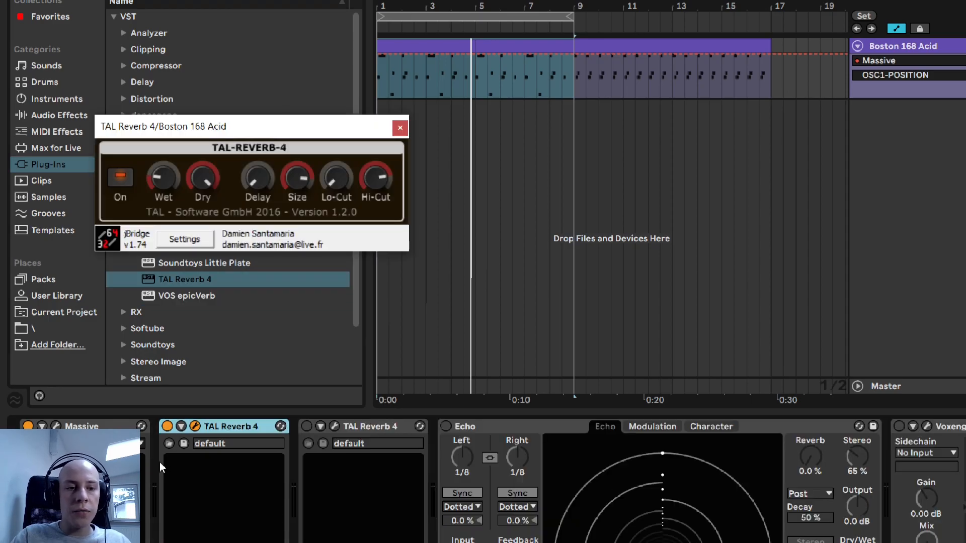
pyautogui.moveTo(188, 129); pyautogui.dragTo(512, 152)
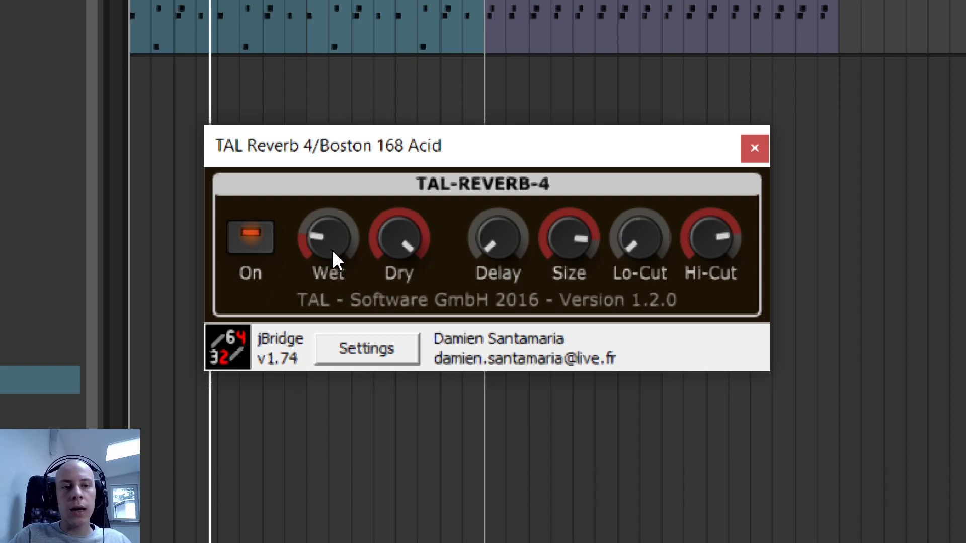
pyautogui.scroll(2, 330, 245)
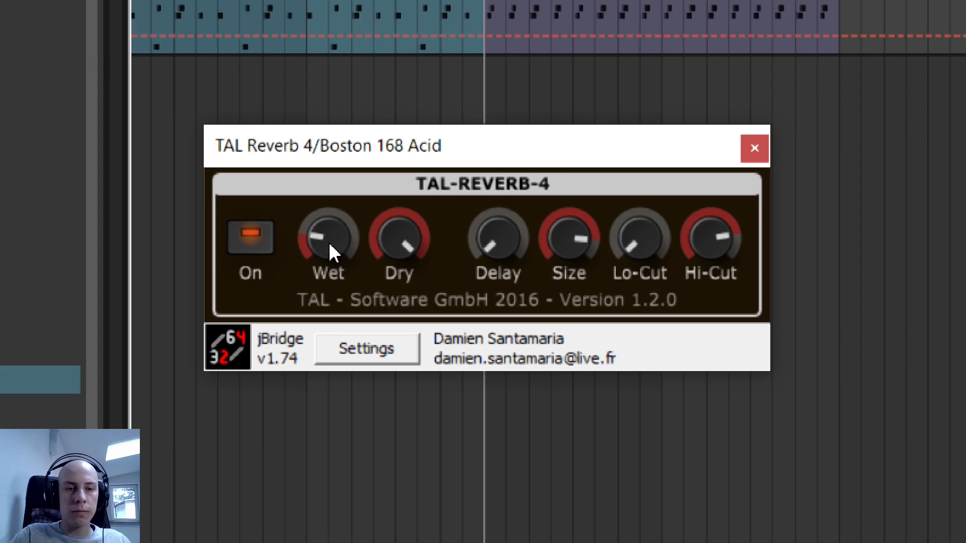
pyautogui.scroll(1, 330, 244)
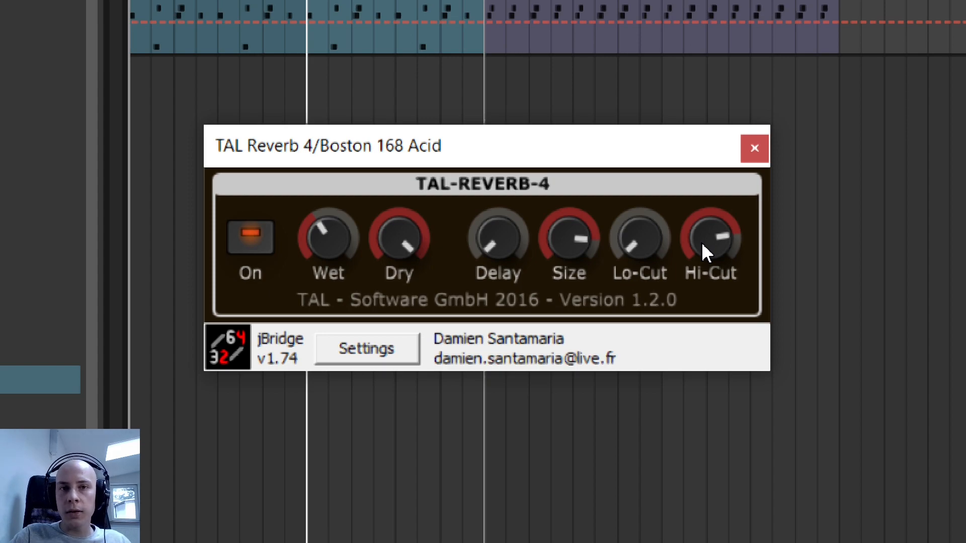
# - Try TAL Reverb 4's Hi-Cut at minimum and set it to maximum
pyautogui.moveTo(702, 242); pyautogui.dragTo(699, 243)
pyautogui.scroll(2, 702, 245)
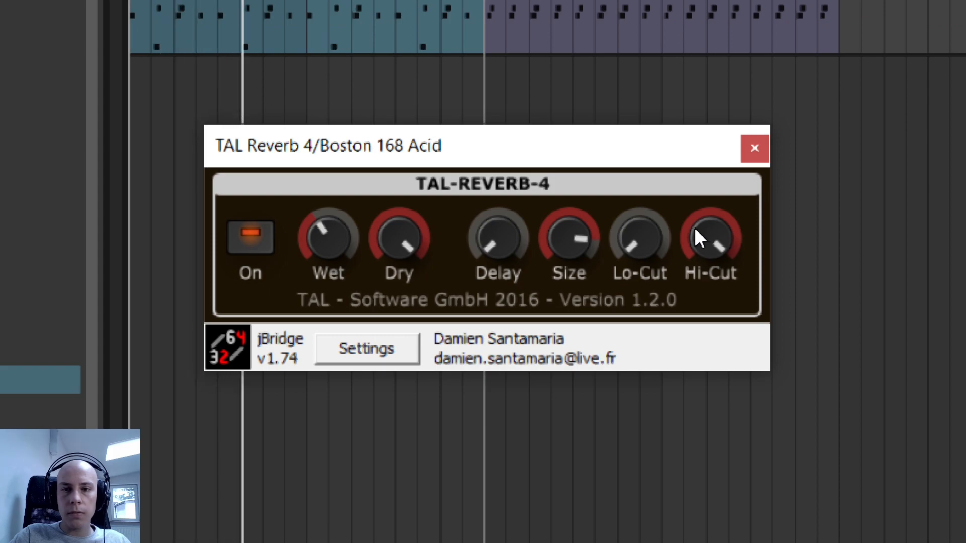
pyautogui.scroll(-12, 701, 220)
pyautogui.scroll(-2, 703, 222)
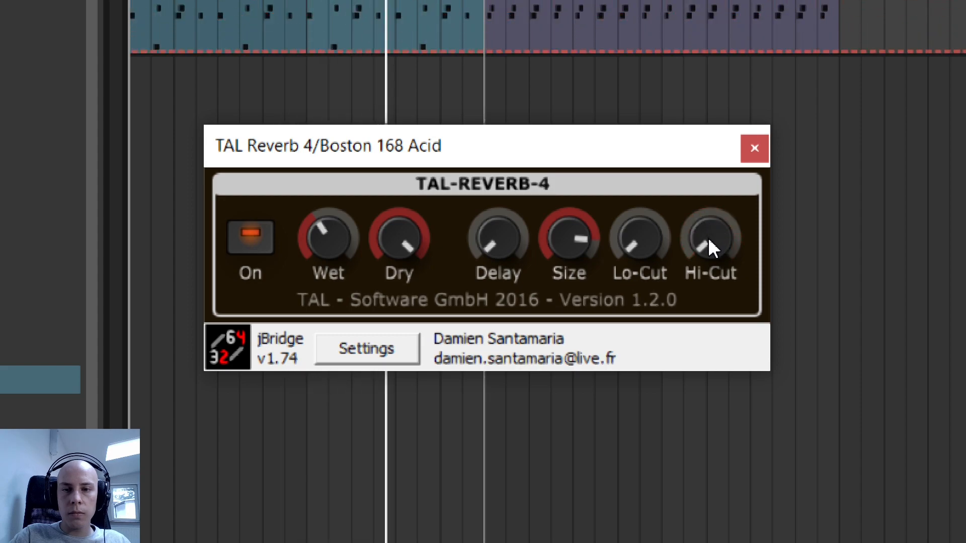
pyautogui.moveTo(707, 240); pyautogui.dragTo(704, 1)
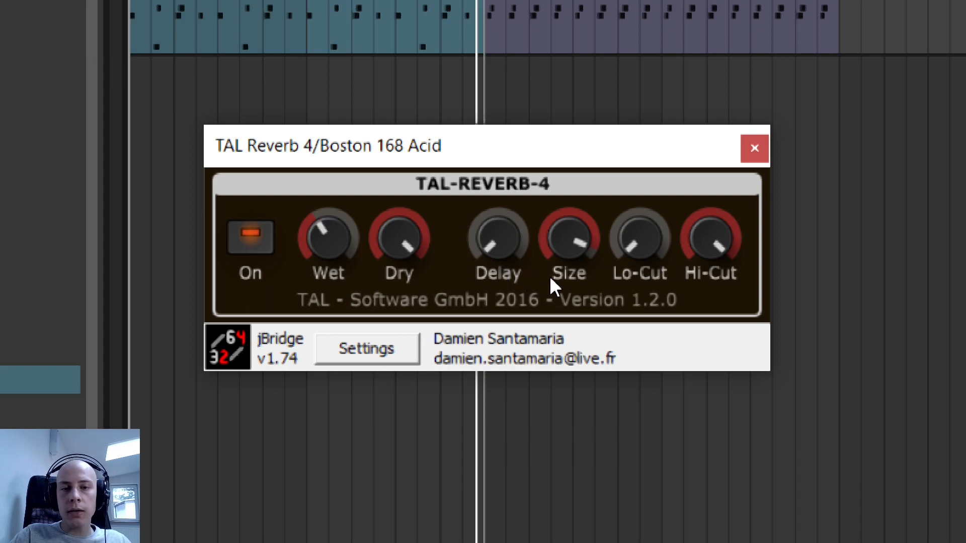
# - Try smaller and larger Size settings in TAL Reverb 4 and return Size to about three quarters
pyautogui.scroll(-10, 572, 232)
pyautogui.press('space')
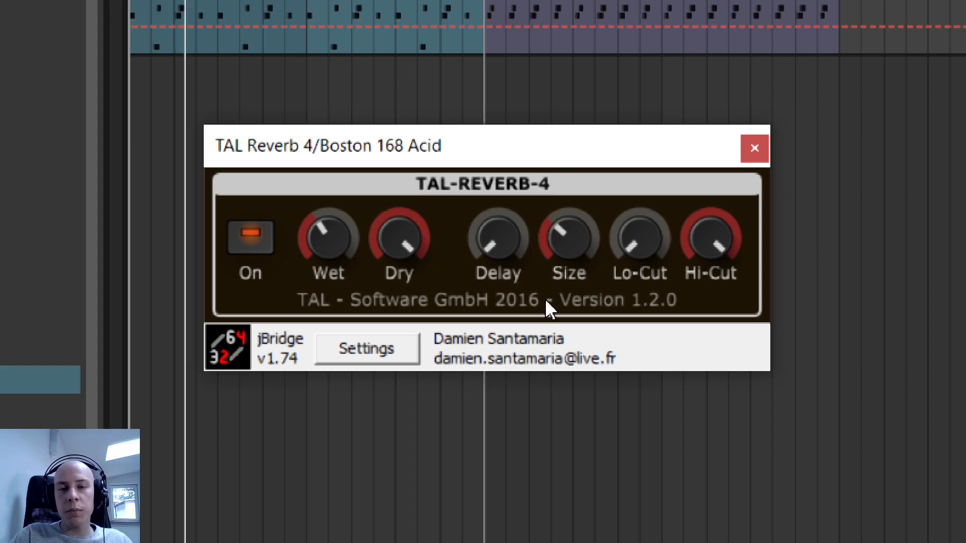
pyautogui.scroll(10, 575, 234)
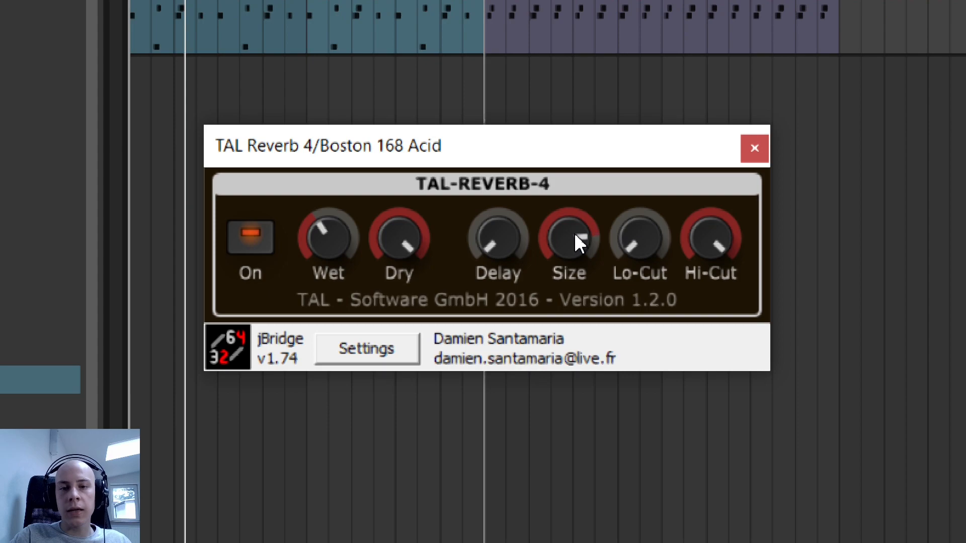
pyautogui.scroll(2, 572, 227)
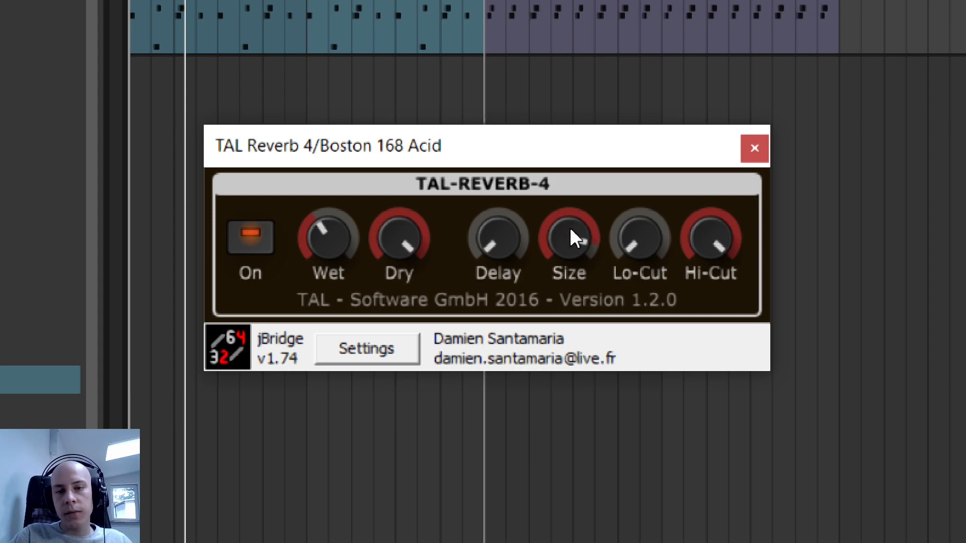
pyautogui.scroll(-2, 557, 235)
pyautogui.scroll(1, 557, 239)
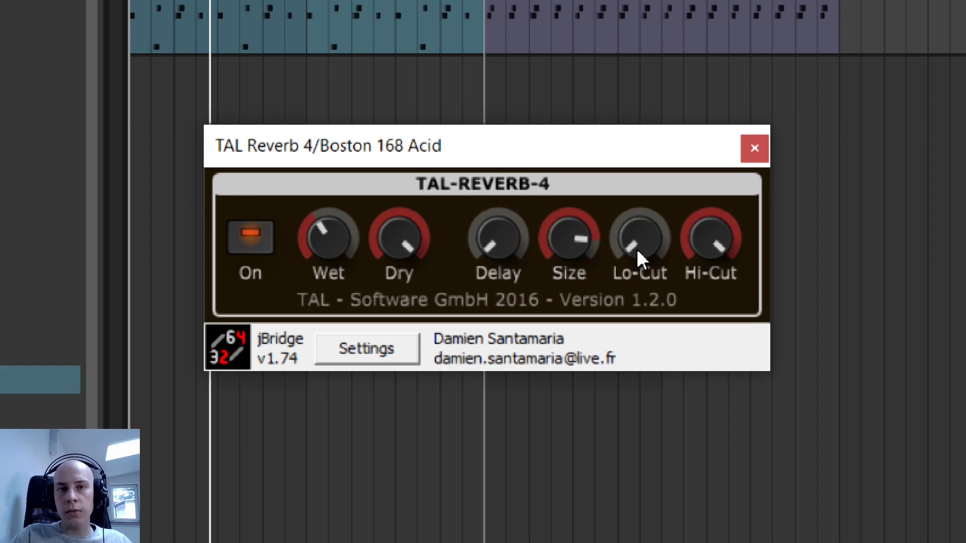
# - Try TAL Reverb 4's Lo-Cut raised past halfway and return it to minimum
pyautogui.scroll(3, 638, 251)
pyautogui.scroll(2, 637, 252)
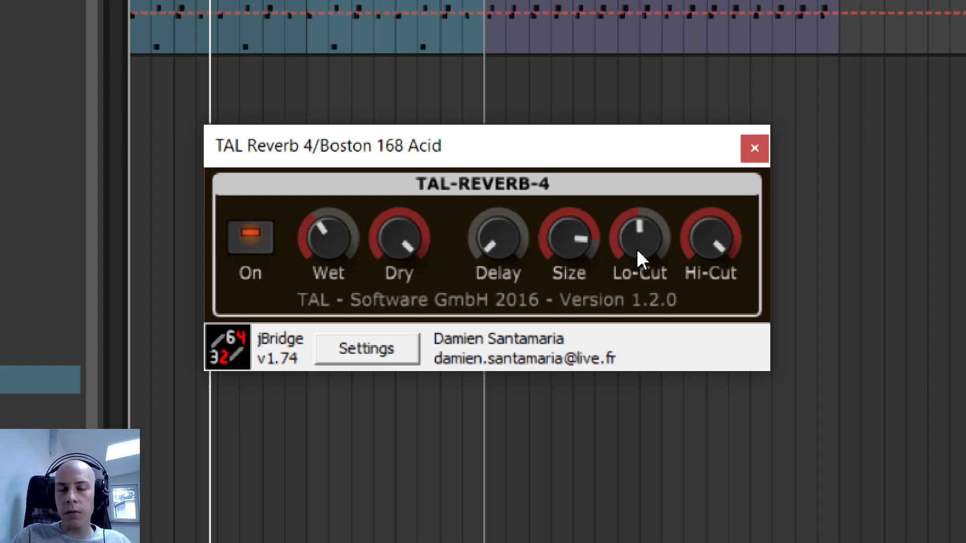
pyautogui.scroll(2, 644, 229)
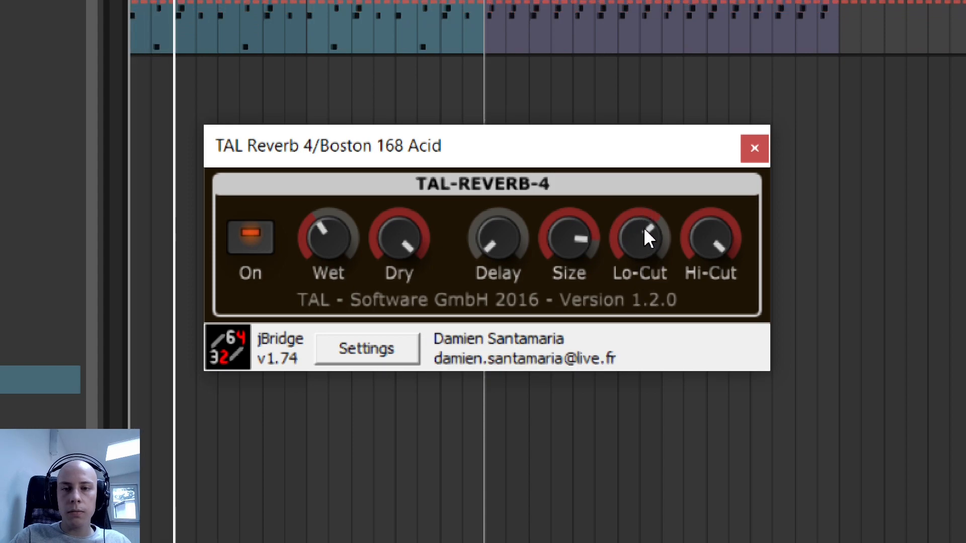
pyautogui.scroll(-2, 622, 227)
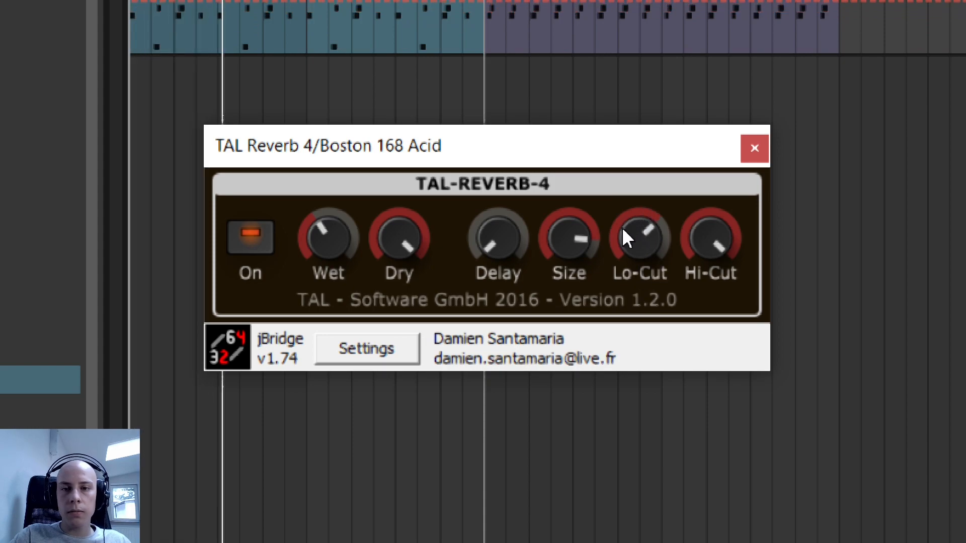
pyautogui.scroll(-4, 645, 234)
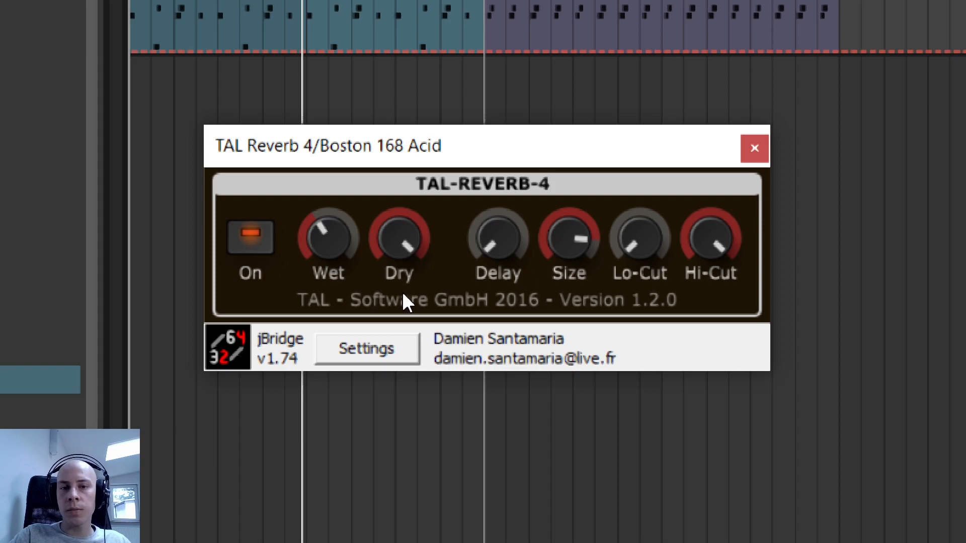
# - Audition TAL Reverb 4's Delay at minimum and raise it to around the middle of its range
pyautogui.moveTo(490, 262); pyautogui.dragTo(502, 239)
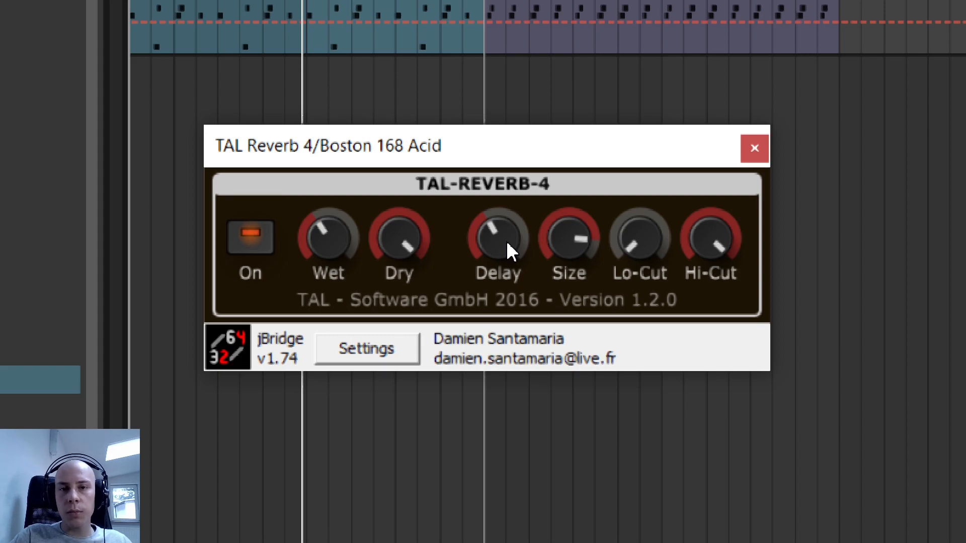
pyautogui.scroll(-4, 506, 240)
pyautogui.scroll(-2, 578, 240)
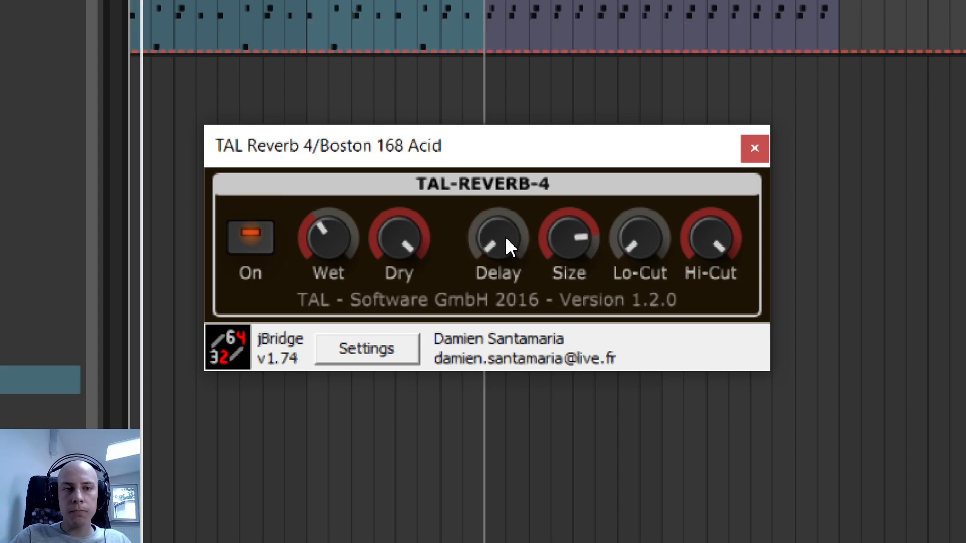
pyautogui.scroll(-1, 507, 241)
pyautogui.scroll(3, 507, 239)
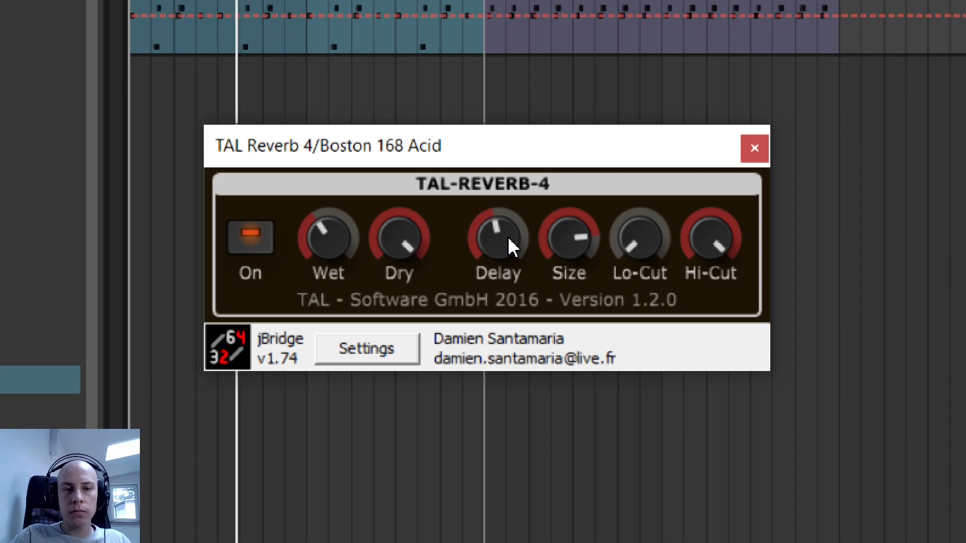
pyautogui.scroll(1, 508, 239)
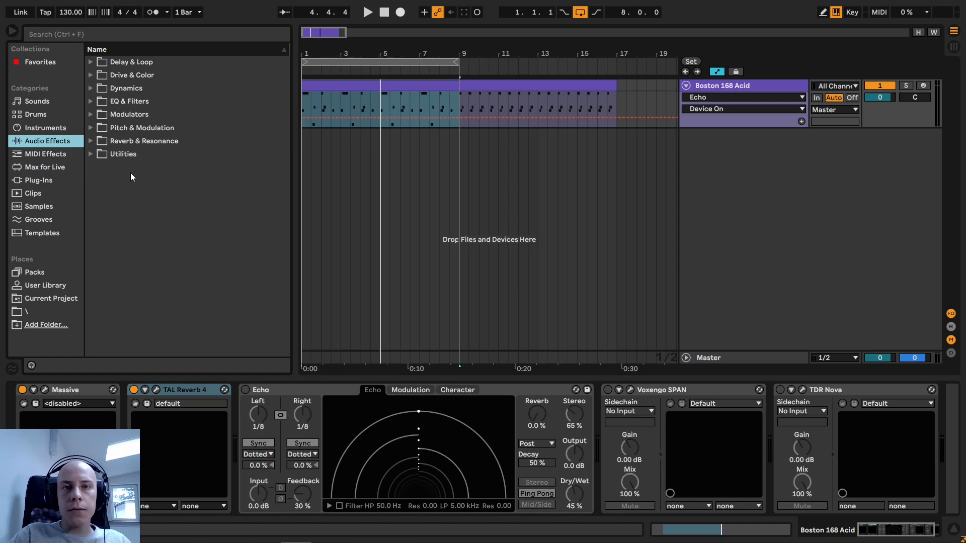
# - Insert Ableton's Echo from the Delay & Loop effects after TAL Reverb 4 and audition it
pyautogui.click(89, 62)
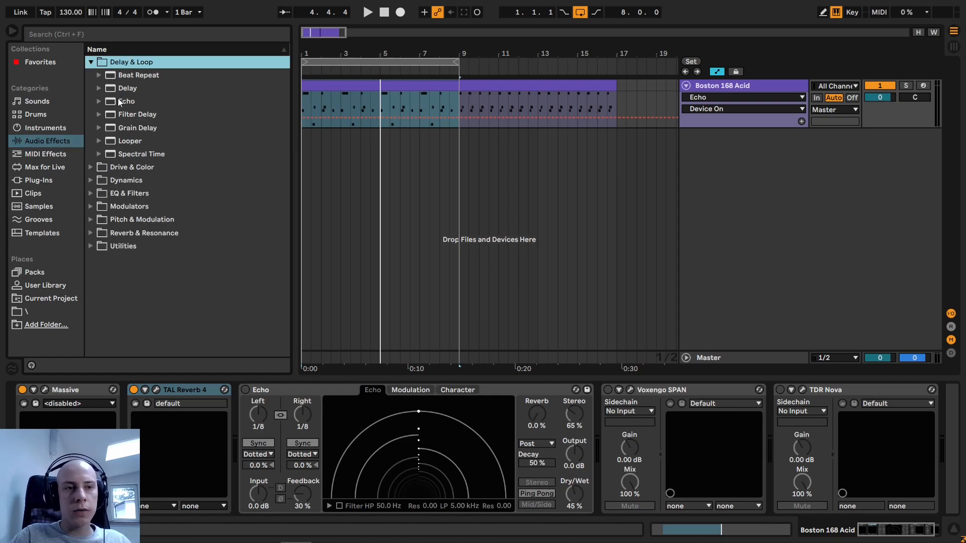
pyautogui.moveTo(123, 104); pyautogui.dragTo(364, 445)
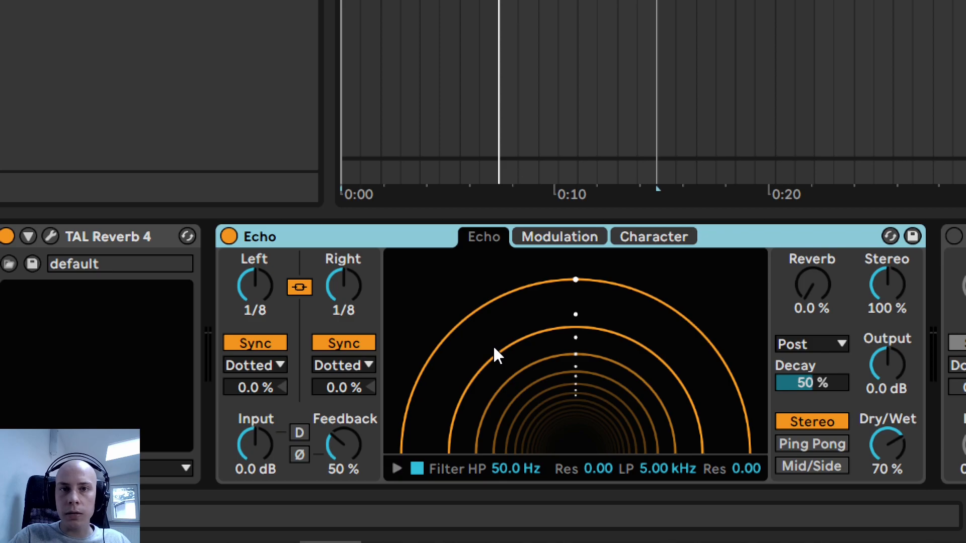
pyautogui.press('space')
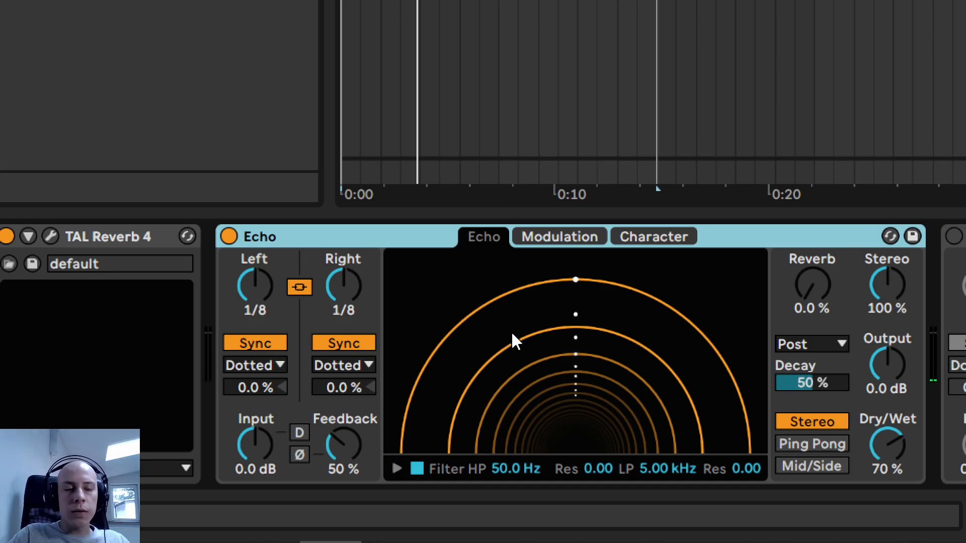
# - Try longer and shorter linked delay times in Echo and return them to 1/8
pyautogui.click(259, 295)
pyautogui.press('Up')
pyautogui.press('Up')
pyautogui.press('Down')
pyautogui.press('Down')
pyautogui.press('Up')
pyautogui.press('Down')
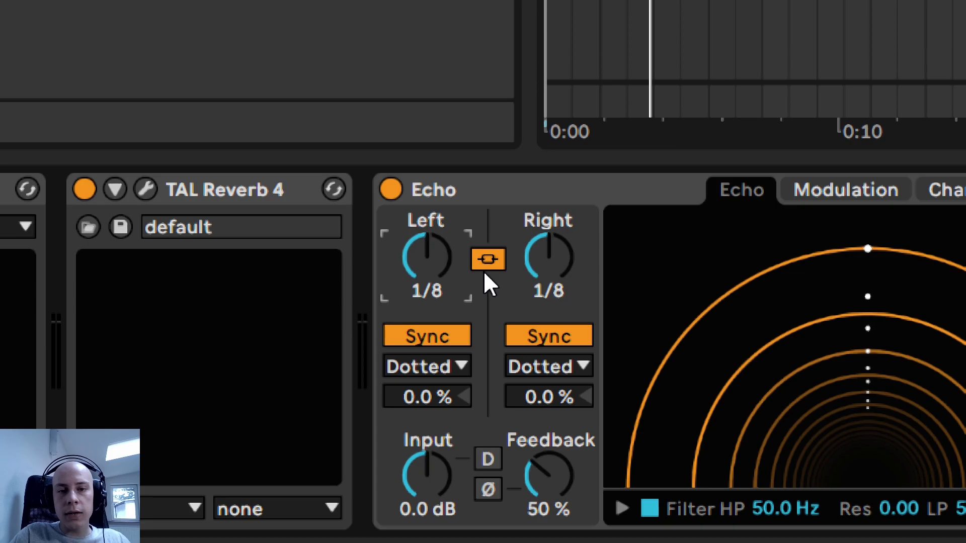
# - Unlink Echo's Left and Right delay times and set the Left time to 1/16
pyautogui.click(486, 265)
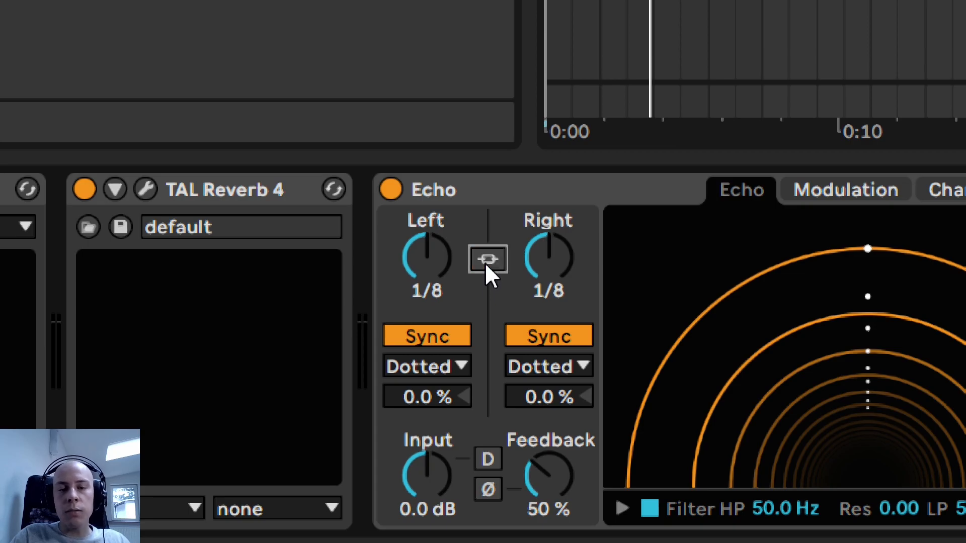
pyautogui.click(444, 259)
pyautogui.press('Down')
pyautogui.press('Down')
pyautogui.press('Up')
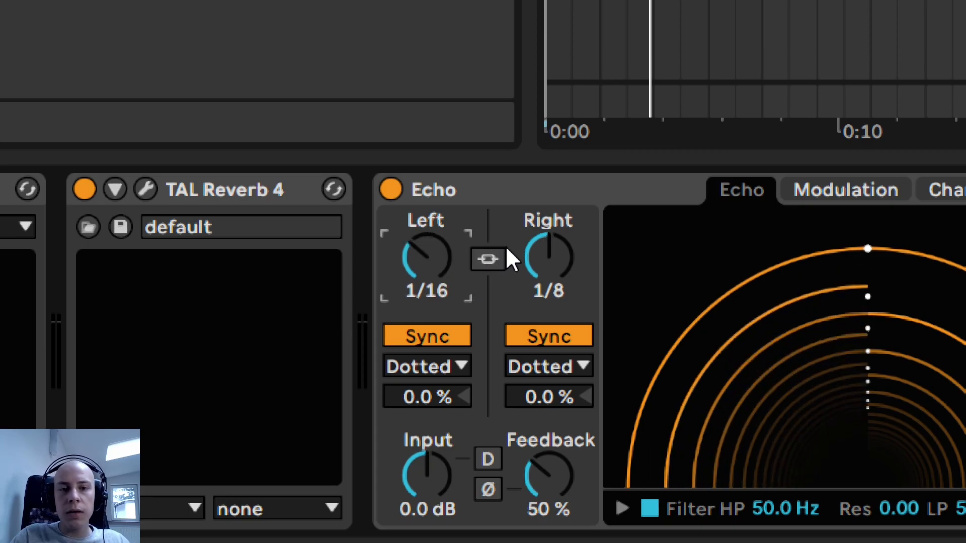
# - Try several Right delay times in Echo, set the unlinked Right time to 1/4 and audition the result
pyautogui.click(573, 267)
pyautogui.press('Up')
pyautogui.press('Up')
pyautogui.press('Down')
pyautogui.press('Down')
pyautogui.press('Up')
pyautogui.press('Up')
pyautogui.press('Down')
pyautogui.press('Down')
pyautogui.click(487, 263)
pyautogui.moveTo(429, 258); pyautogui.dragTo(493, 246)
pyautogui.click(493, 251)
pyautogui.click(556, 254)
pyautogui.press('Down')
pyautogui.press('Down')
pyautogui.press('Up')
pyautogui.press('Up')
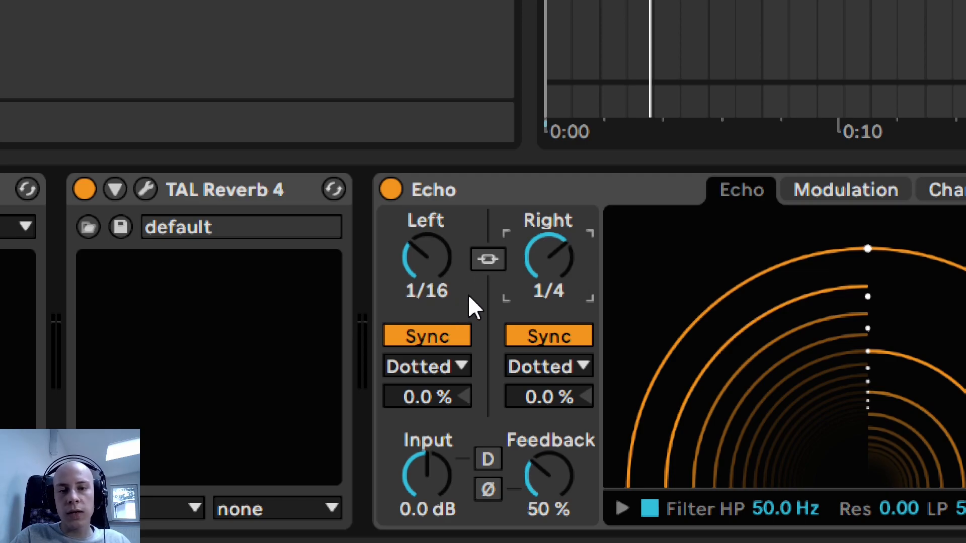
pyautogui.press('space')
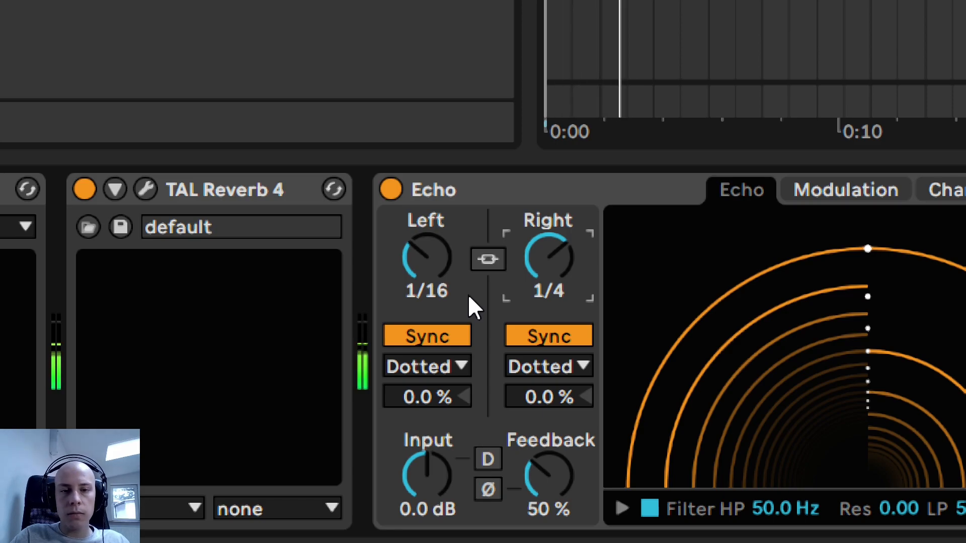
# - Relink Echo's Left and Right delay times at 1/8 with Dotted sync and audition the loop
pyautogui.press('space')
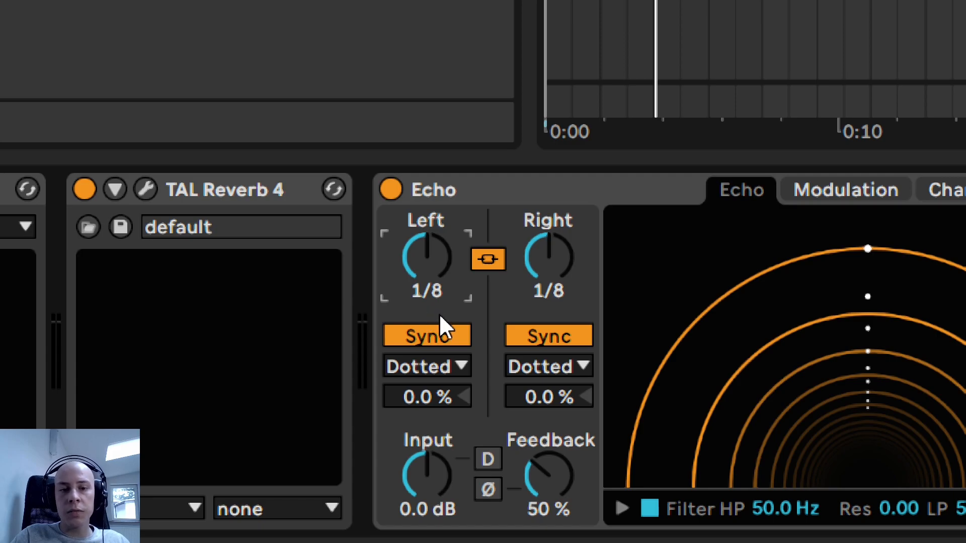
pyautogui.click(427, 371)
pyautogui.click(427, 372)
pyautogui.click(582, 363)
pyautogui.click(582, 363)
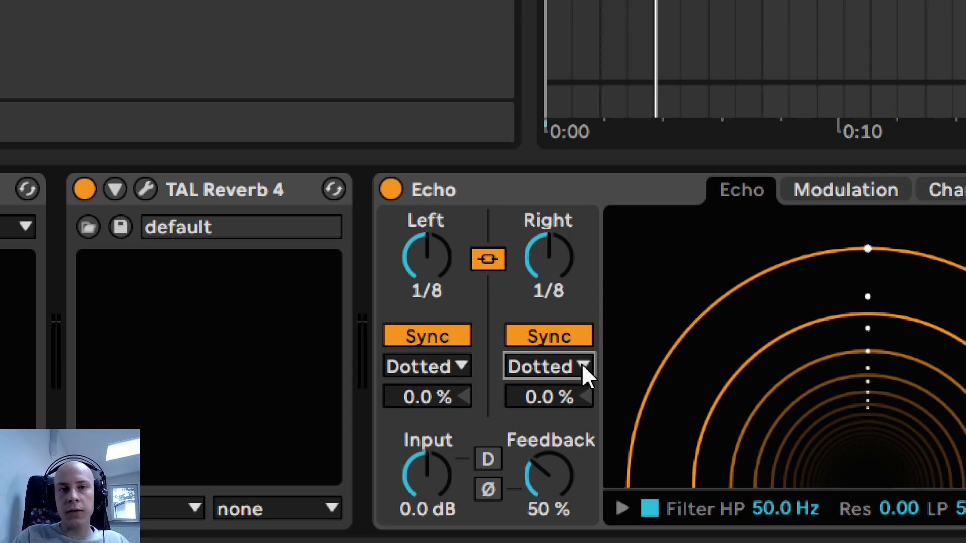
pyautogui.press('space')
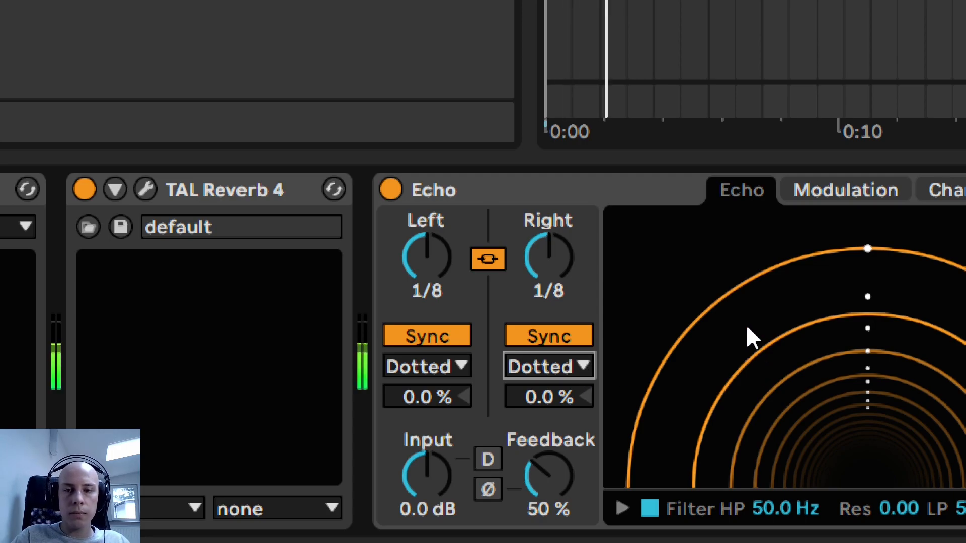
pyautogui.press('space')
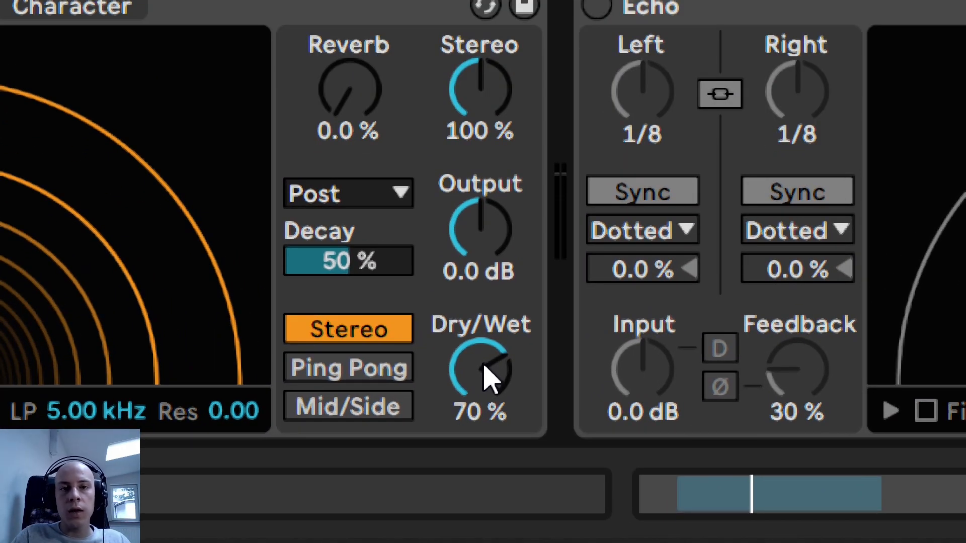
# - Set the active Echo's Dry/Wet to 45 % and audition the loop
pyautogui.click(504, 375)
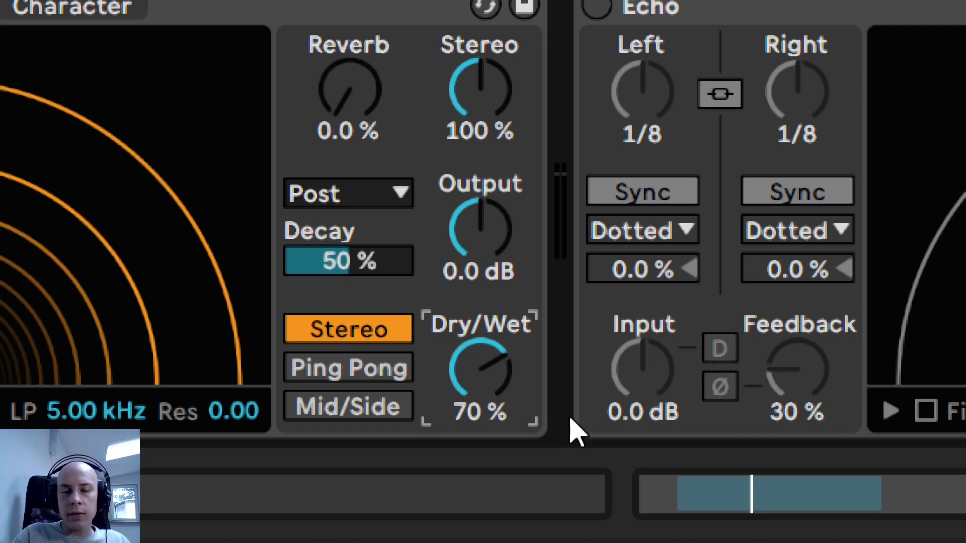
pyautogui.write('45')
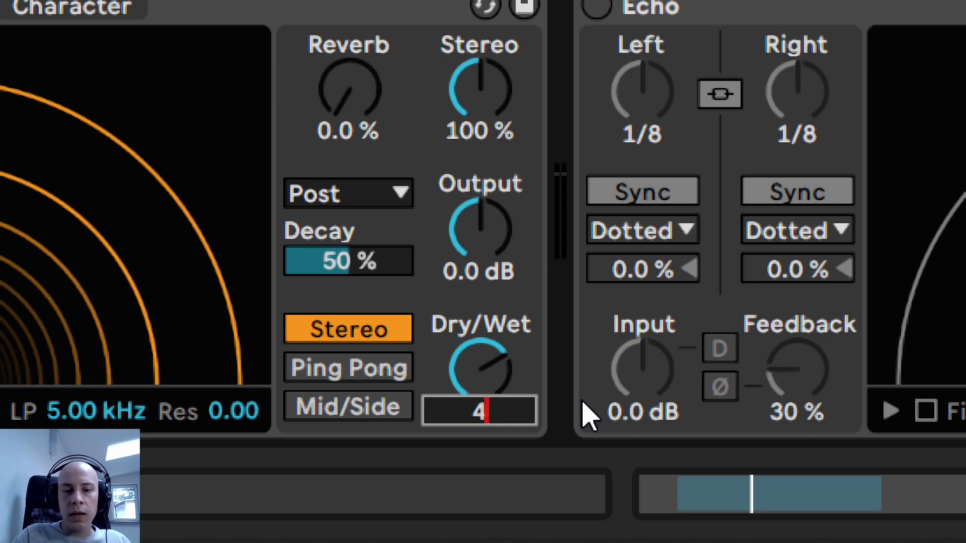
pyautogui.press('Return')
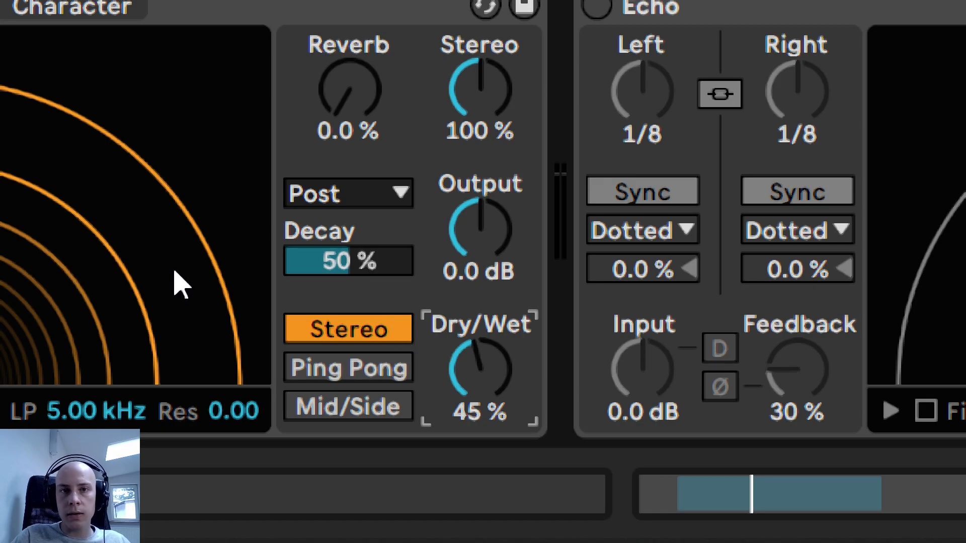
pyautogui.press('space')
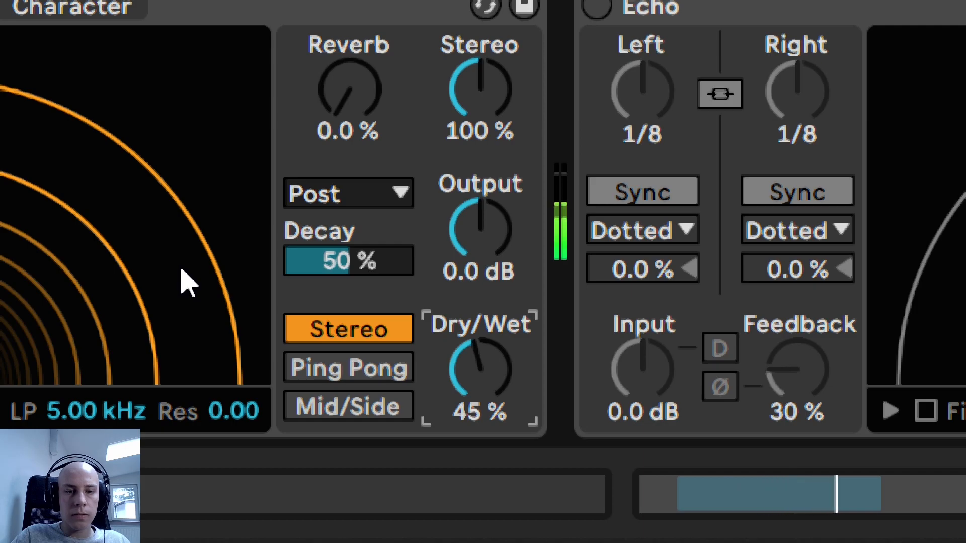
# - Switch Echo to Ping Pong mode, compare it with Stereo mode while the loop plays, and keep Ping Pong
pyautogui.press('space')
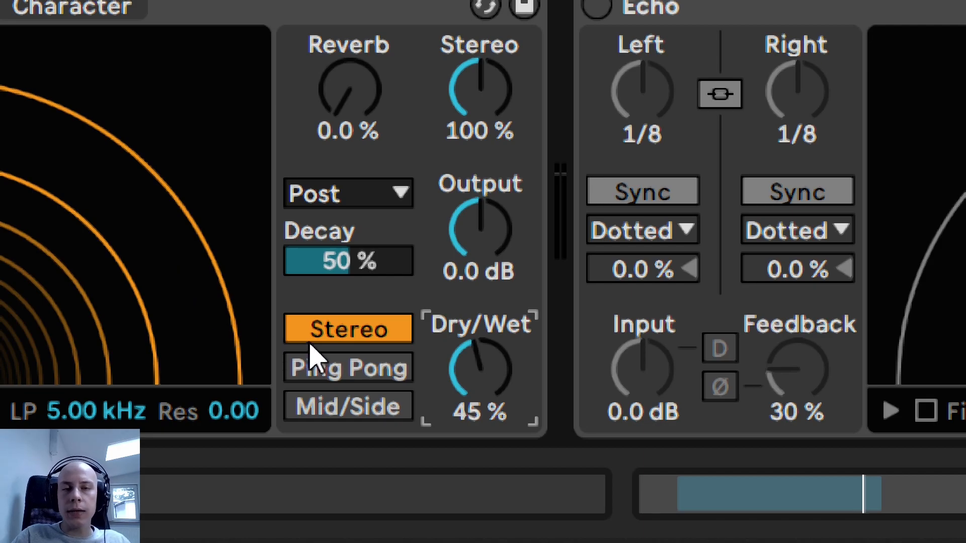
pyautogui.click(354, 372)
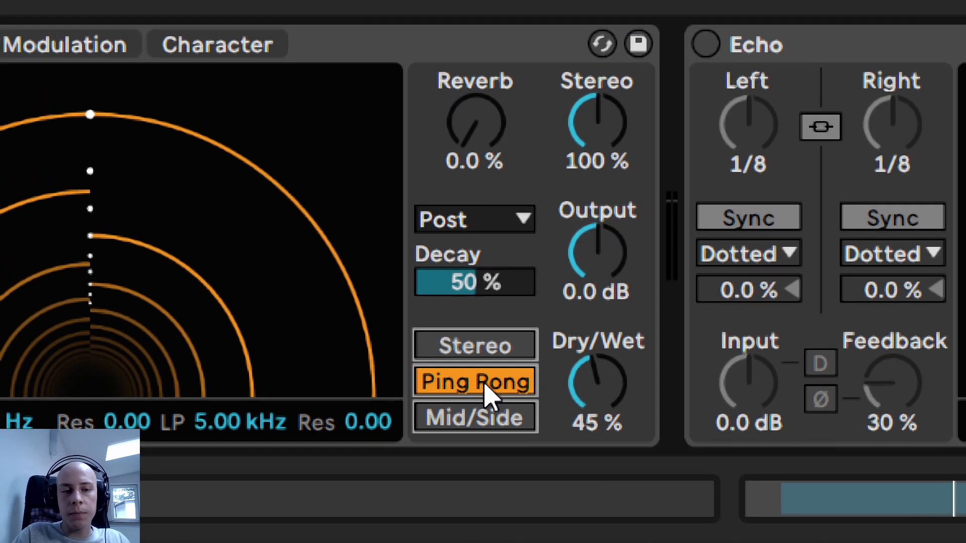
pyautogui.press('space')
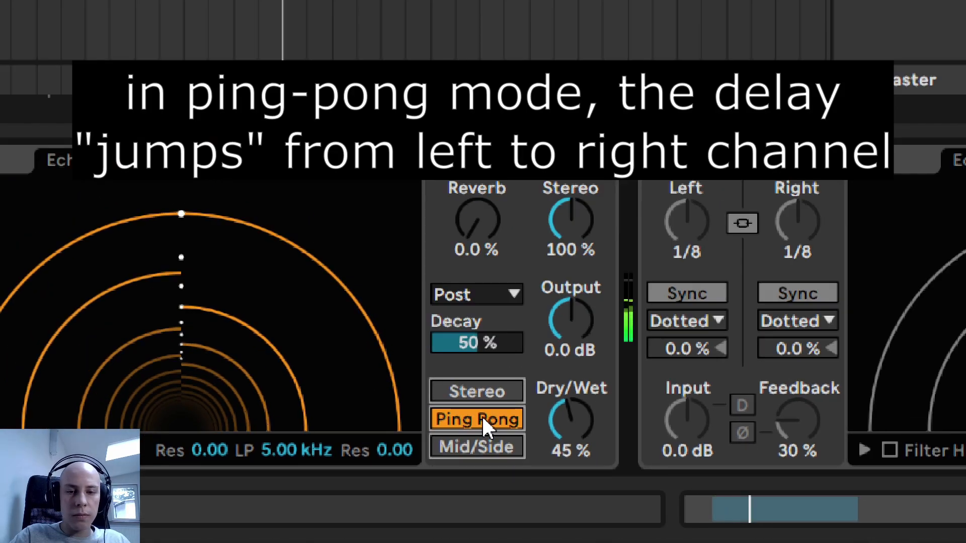
pyautogui.click(472, 394)
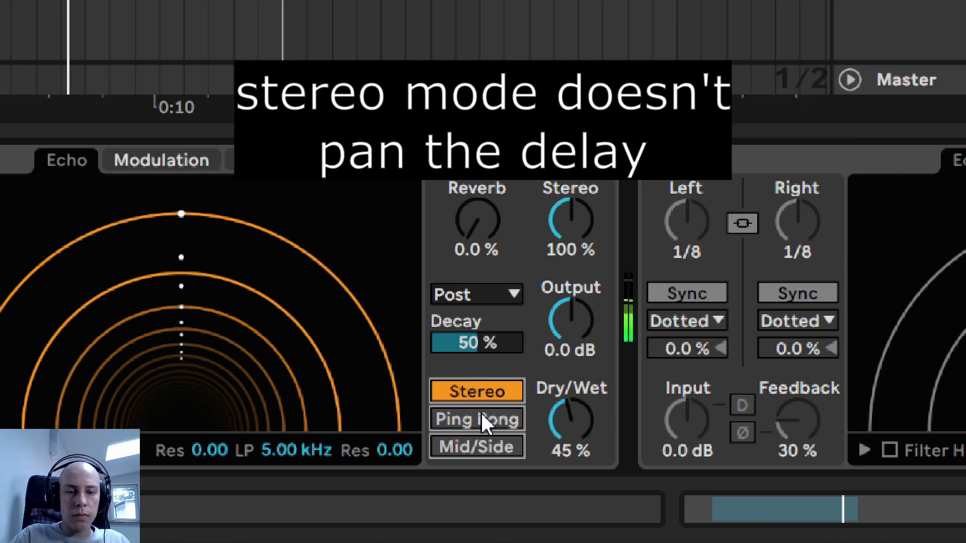
pyautogui.click(481, 417)
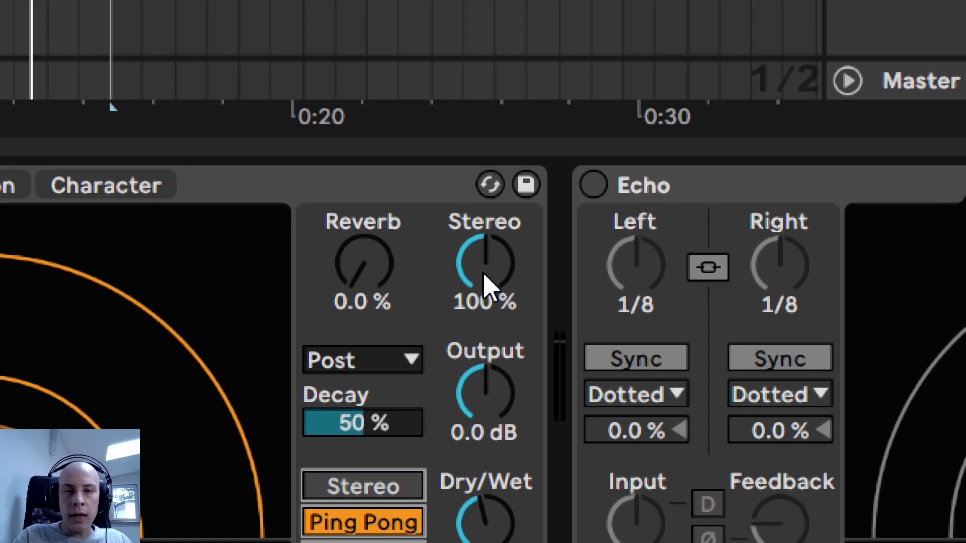
# - Set Echo's Stereo width to 65 %, compare it with 100 % during playback, and return it to 65 %
pyautogui.click(484, 284)
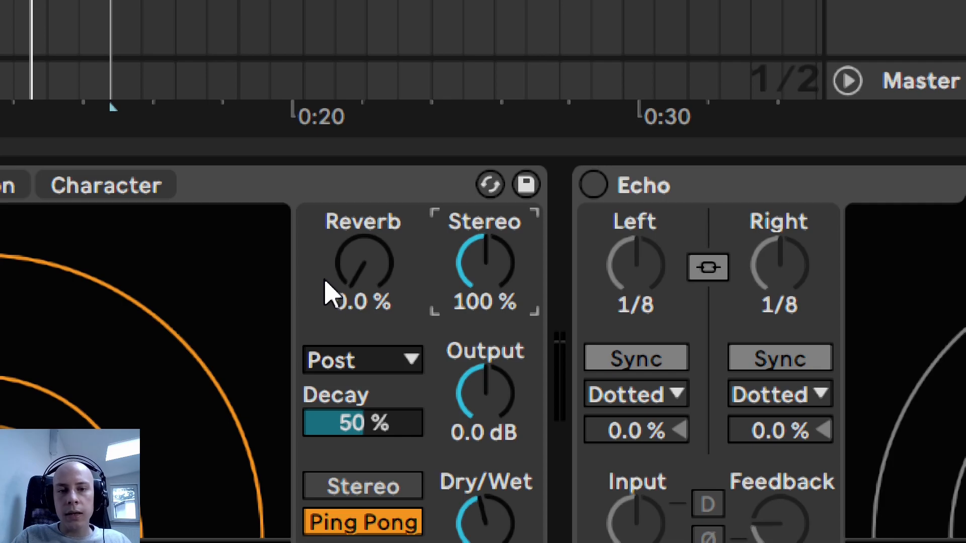
pyautogui.press('Down')
pyautogui.press('Down')
pyautogui.press('Up')
pyautogui.press('Up')
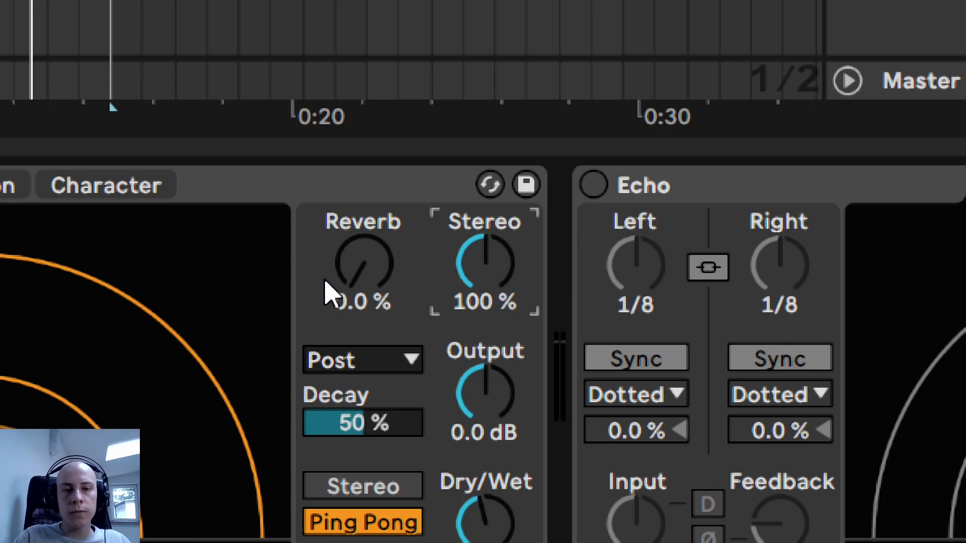
pyautogui.write('65')
pyautogui.press('Return')
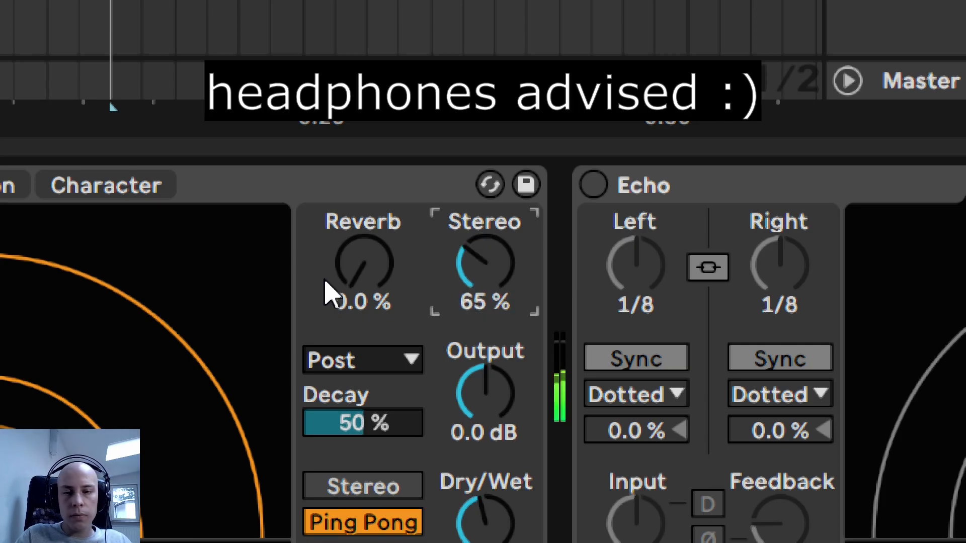
pyautogui.write('100')
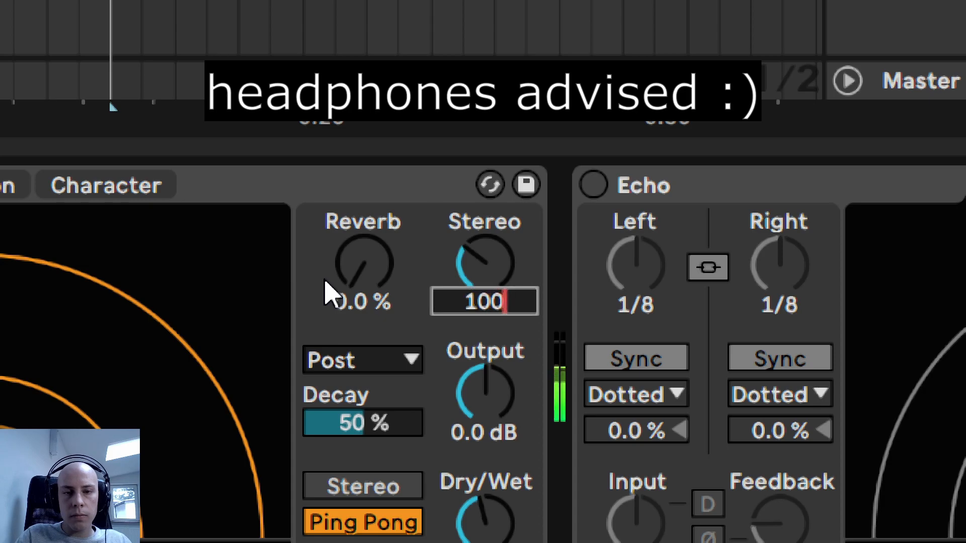
pyautogui.press('Return')
pyautogui.write('65')
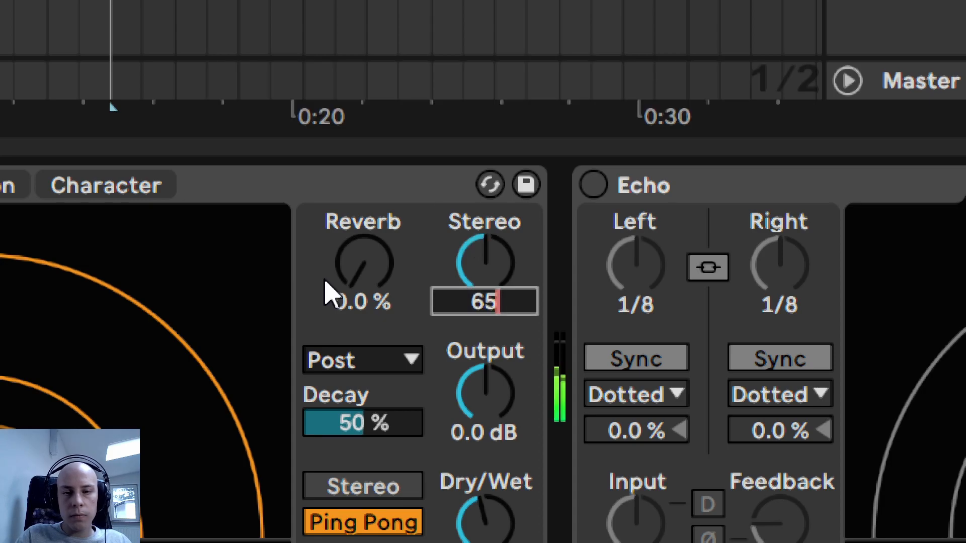
pyautogui.press('Return')
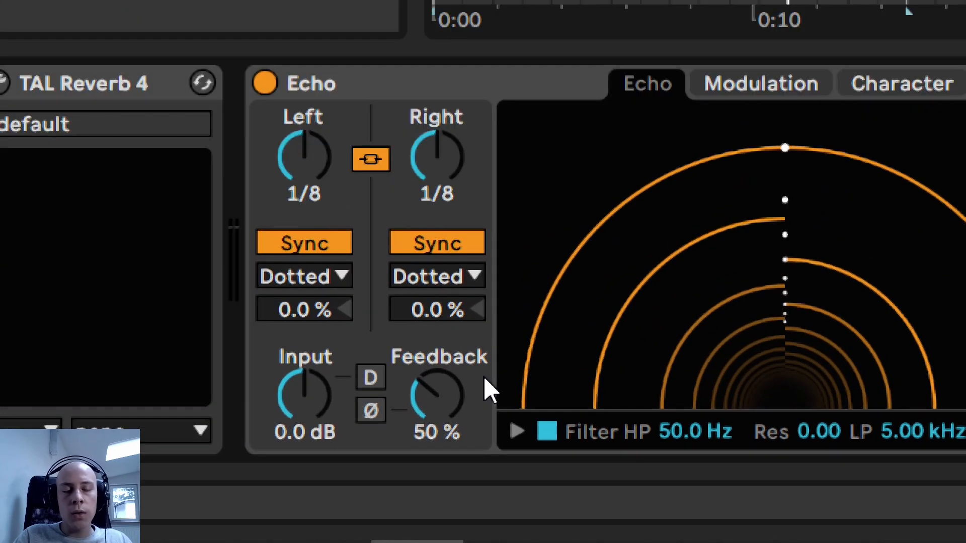
# - Audition the loop with Echo's Feedback at 70 %, 20 %, 10 % and 5 %, finishing at 70 %
pyautogui.click(454, 393)
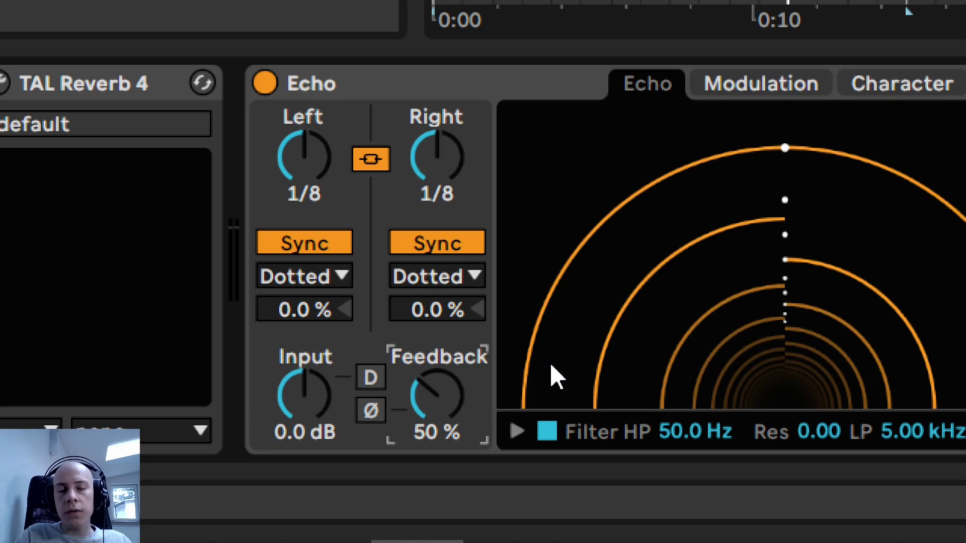
pyautogui.write('70')
pyautogui.press('Return')
pyautogui.write('20')
pyautogui.press('Return')
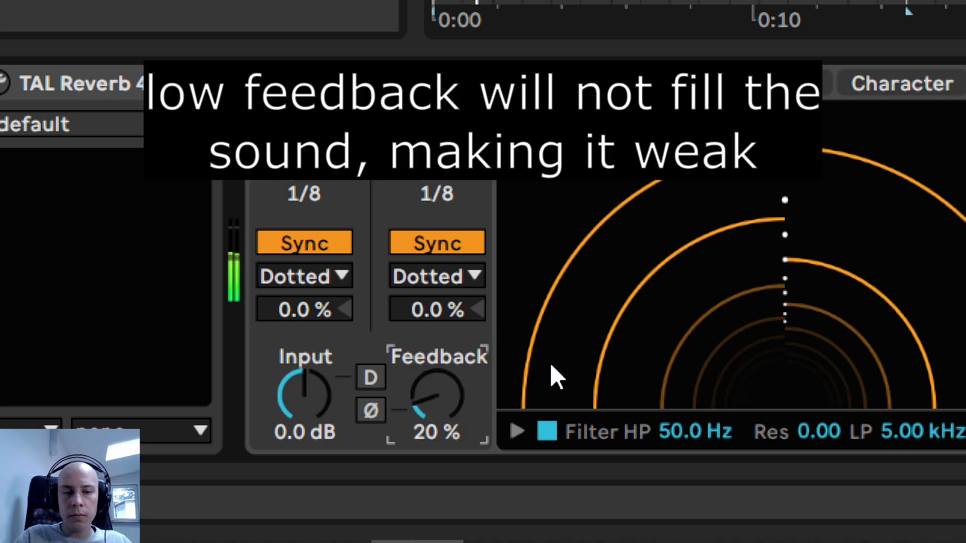
pyautogui.write('10')
pyautogui.press('Return')
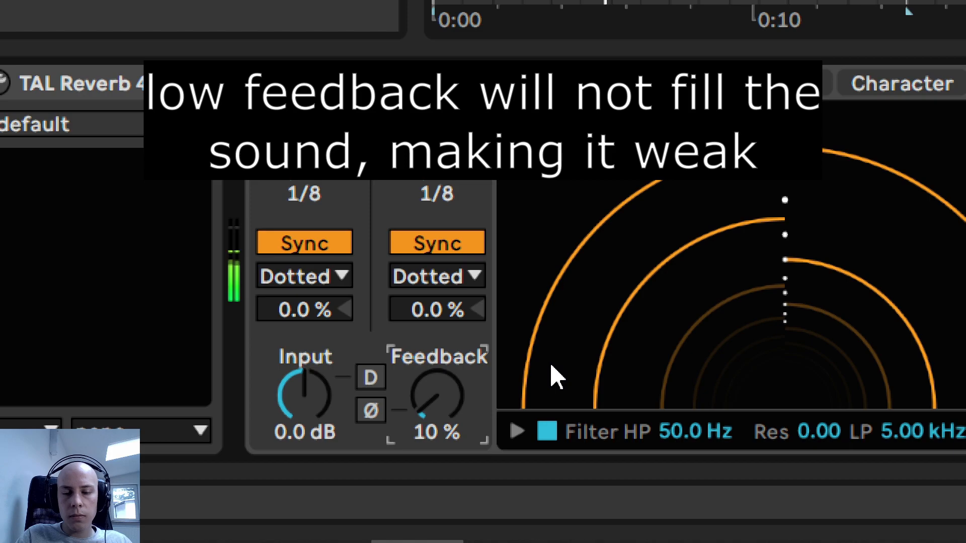
pyautogui.write('70')
pyautogui.press('Return')
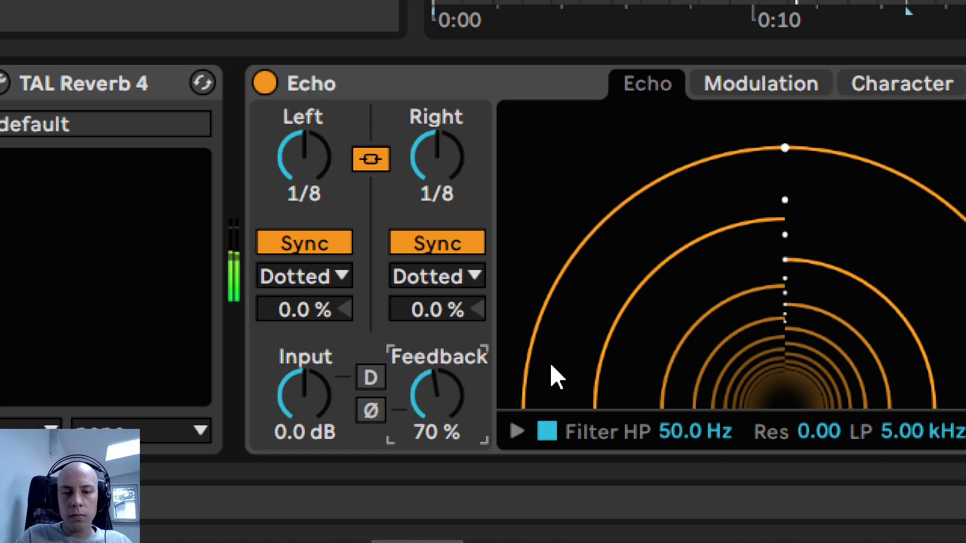
pyautogui.write('5')
pyautogui.press('Return')
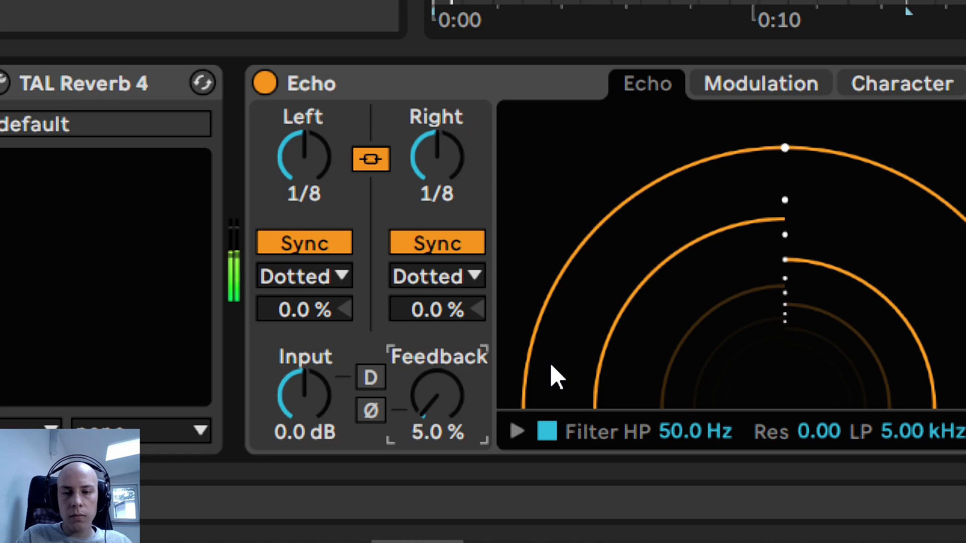
pyautogui.write('70')
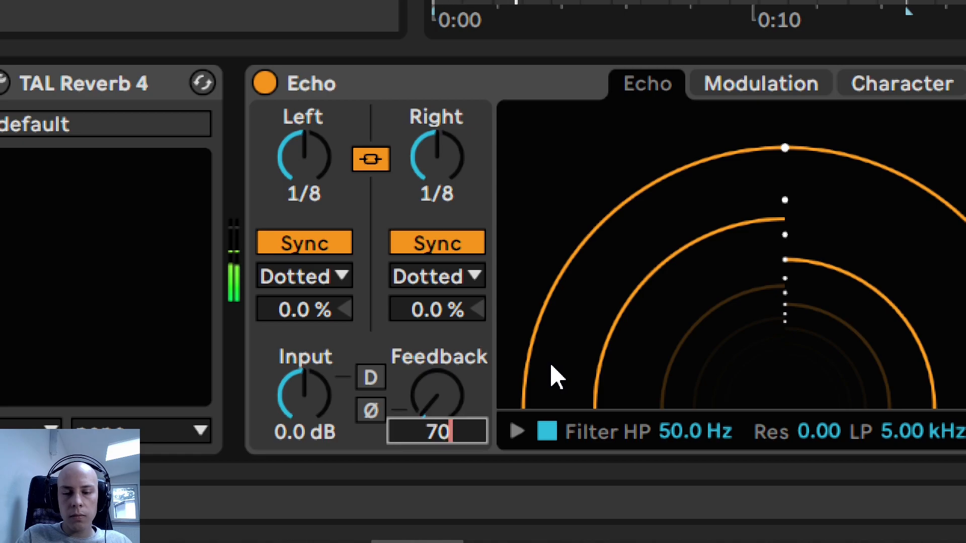
pyautogui.press('Return')
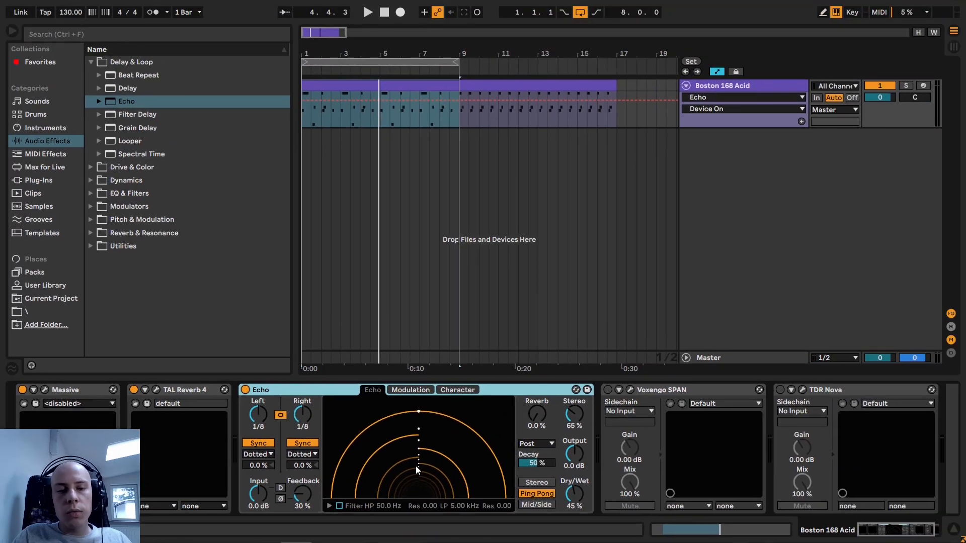
# - Enable Voxengo SPAN on the Boston 168 Acid track and open its spectrum window
pyautogui.click(607, 394)
pyautogui.click(629, 390)
pyautogui.moveTo(407, 147); pyautogui.dragTo(480, 130)
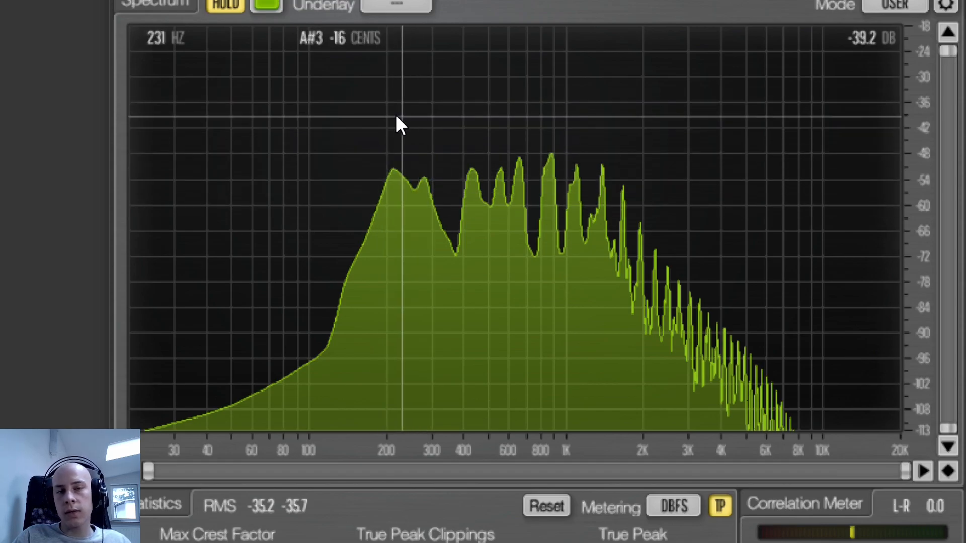
# - Examine the acid synth's spectrum from the low mids to the highs, isolating the band around 657 Hz, and close the analyzer
pyautogui.moveTo(414, 107); pyautogui.dragTo(412, 67)
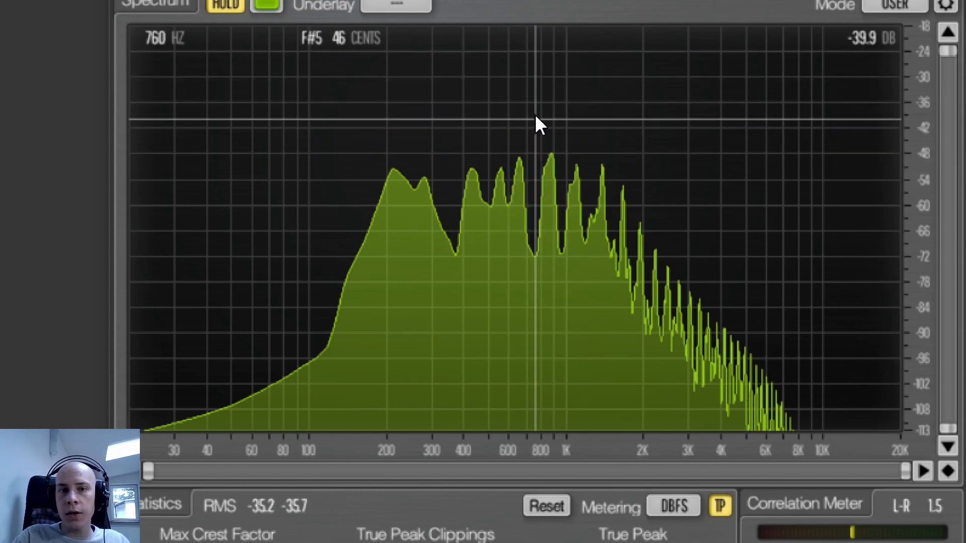
pyautogui.click(518, 68)
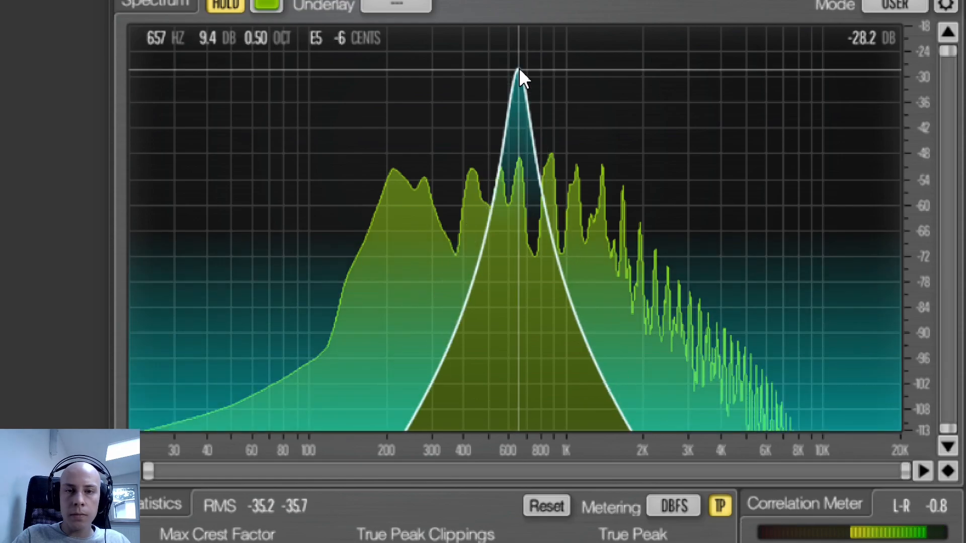
pyautogui.click(519, 67)
pyautogui.moveTo(576, 59); pyautogui.dragTo(577, 57)
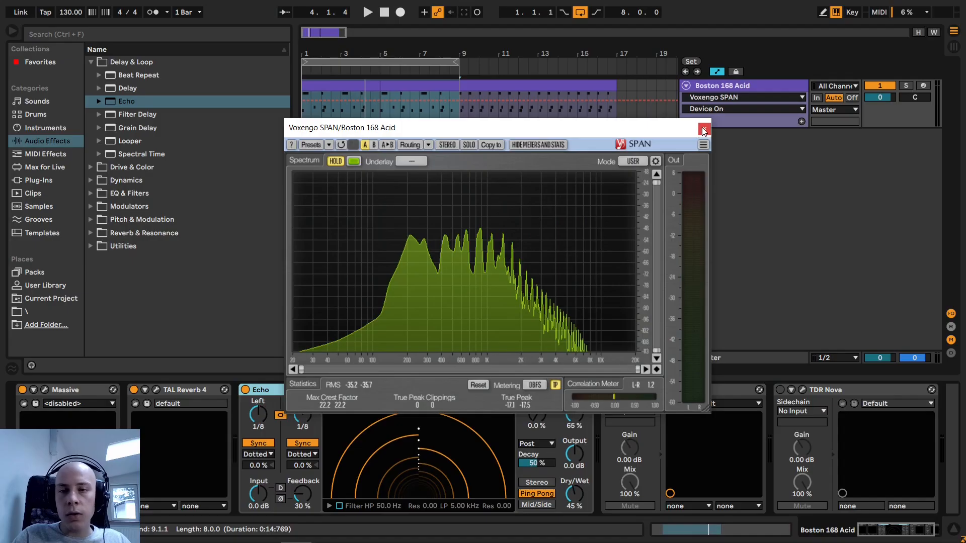
pyautogui.click(704, 129)
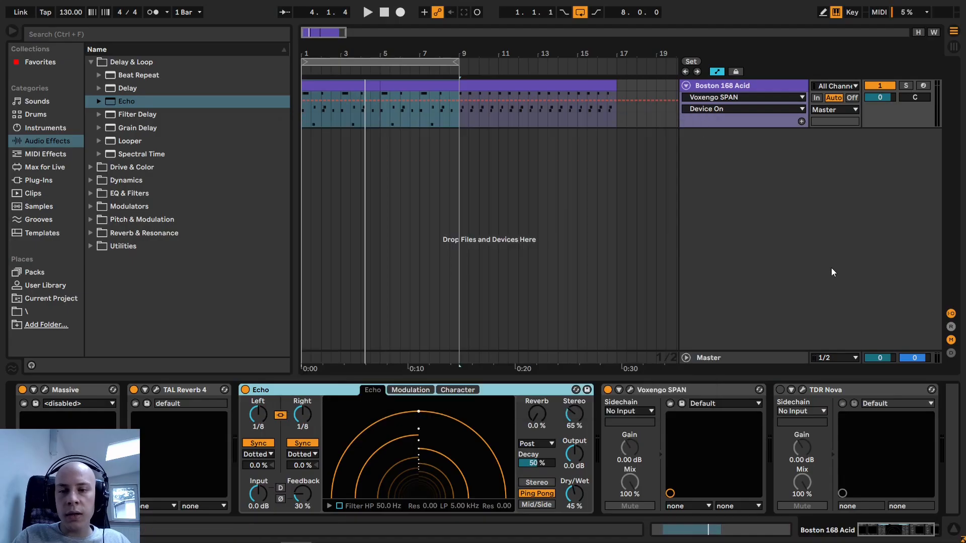
# - Open TDR Nova's equalizer window, move it clear of the device chain, and enable the plugin
pyautogui.click(802, 390)
pyautogui.moveTo(653, 100); pyautogui.dragTo(414, 58)
pyautogui.click(781, 391)
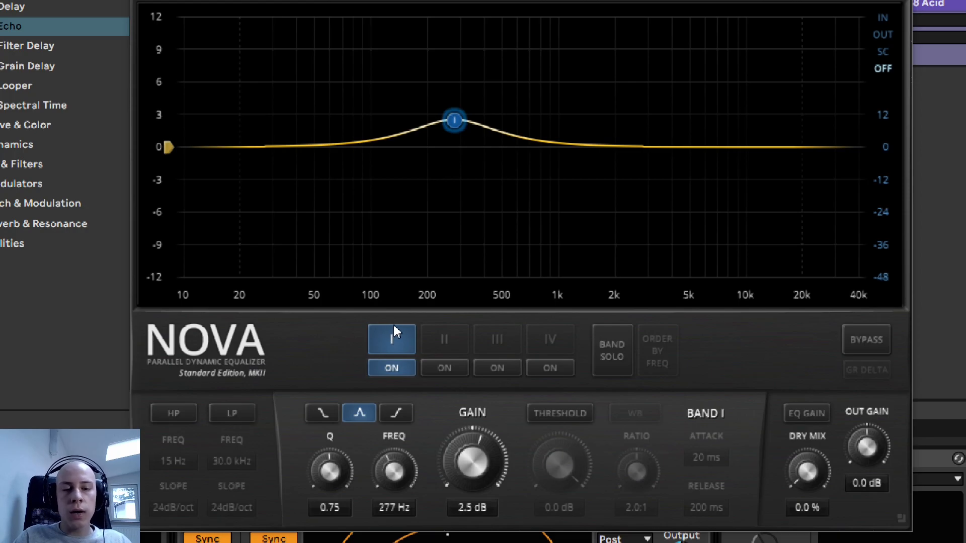
# - Set the Q of TDR Nova's band I to 0.75
pyautogui.moveTo(329, 468)
pyautogui.mouseDown()
pyautogui.moveTo(329, 483)
pyautogui.moveTo(329, 427)
pyautogui.moveTo(329, 468)
pyautogui.mouseUp()
pyautogui.click(326, 508)
pyautogui.write('0.75')
pyautogui.press('Return')
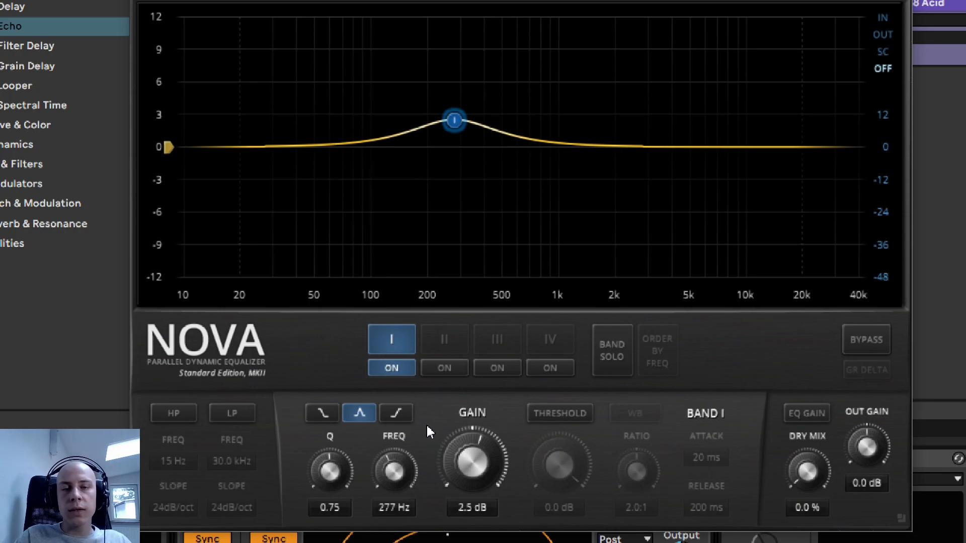
# - Compare the loop with and without TDR Nova's band I boost by toggling the band off and on
pyautogui.click(392, 369)
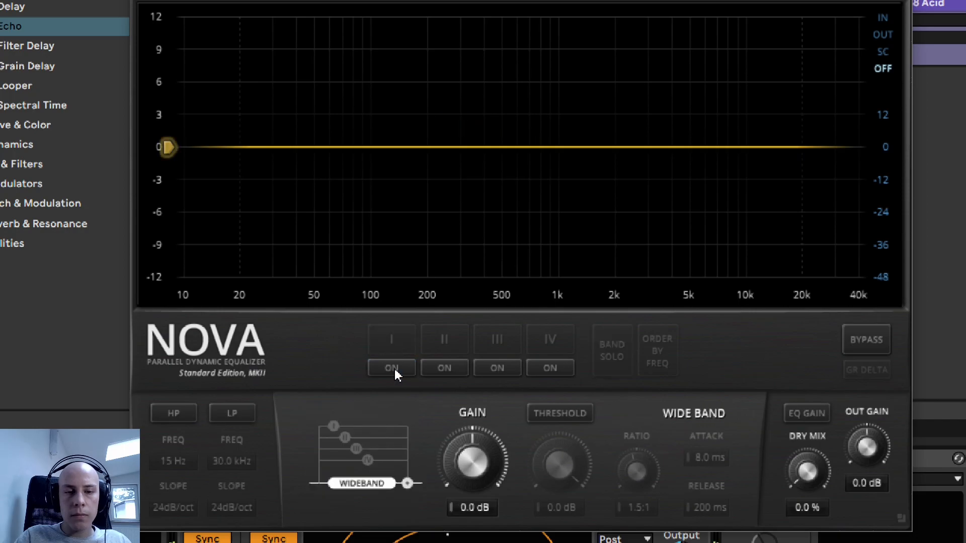
pyautogui.click(392, 369)
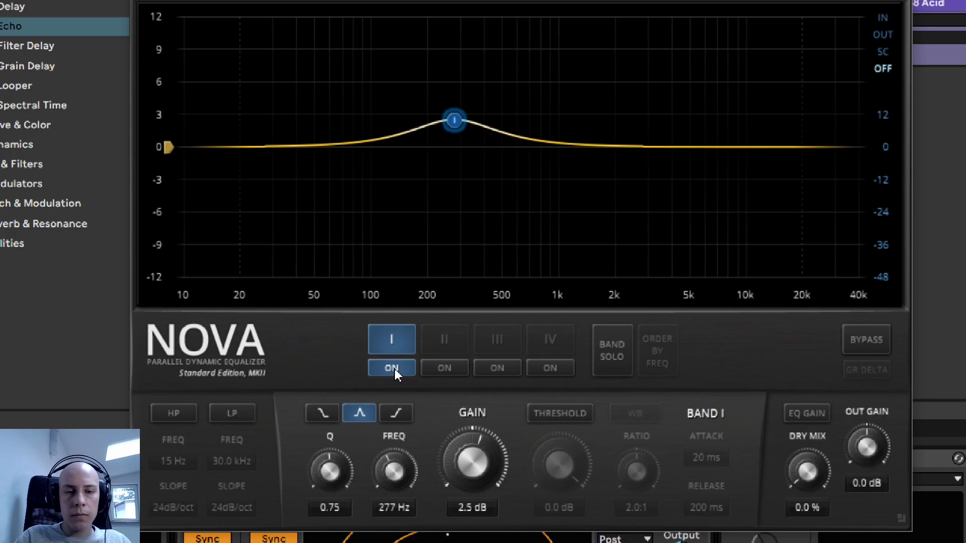
pyautogui.click(392, 368)
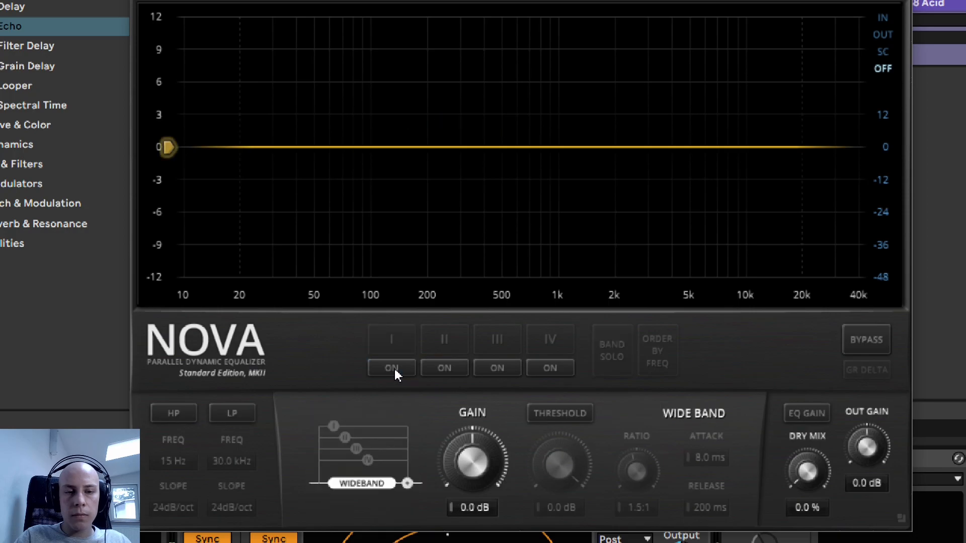